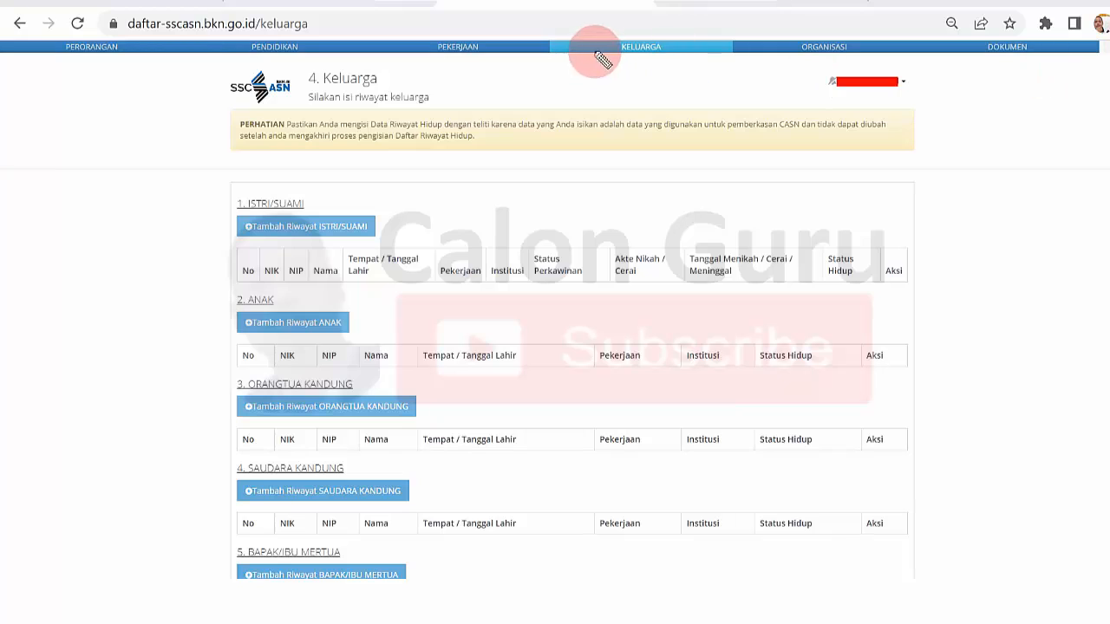
- Mark the Keluarga, Perorangan, Pendidikan, Pekerjaan, Organisasi and Dokumen section names with the annotation pen
{"action": "mouse_move", "coordinate": [645, 38]}
{"action": "left_mouse_down"}
{"action": "mouse_move", "coordinate": [624, 66]}
{"action": "mouse_move", "coordinate": [673, 40]}
{"action": "mouse_move", "coordinate": [656, 37]}
{"action": "left_mouse_up"}
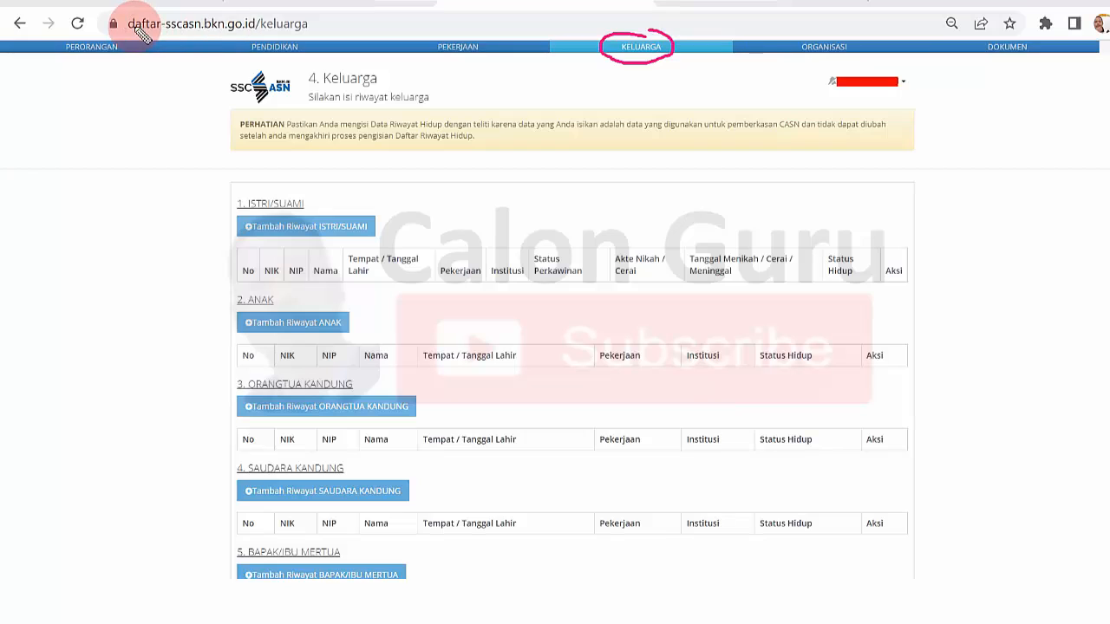
{"action": "mouse_move", "coordinate": [101, 37]}
{"action": "left_mouse_down"}
{"action": "mouse_move", "coordinate": [57, 47]}
{"action": "mouse_move", "coordinate": [91, 59]}
{"action": "mouse_move", "coordinate": [128, 51]}
{"action": "left_mouse_up"}
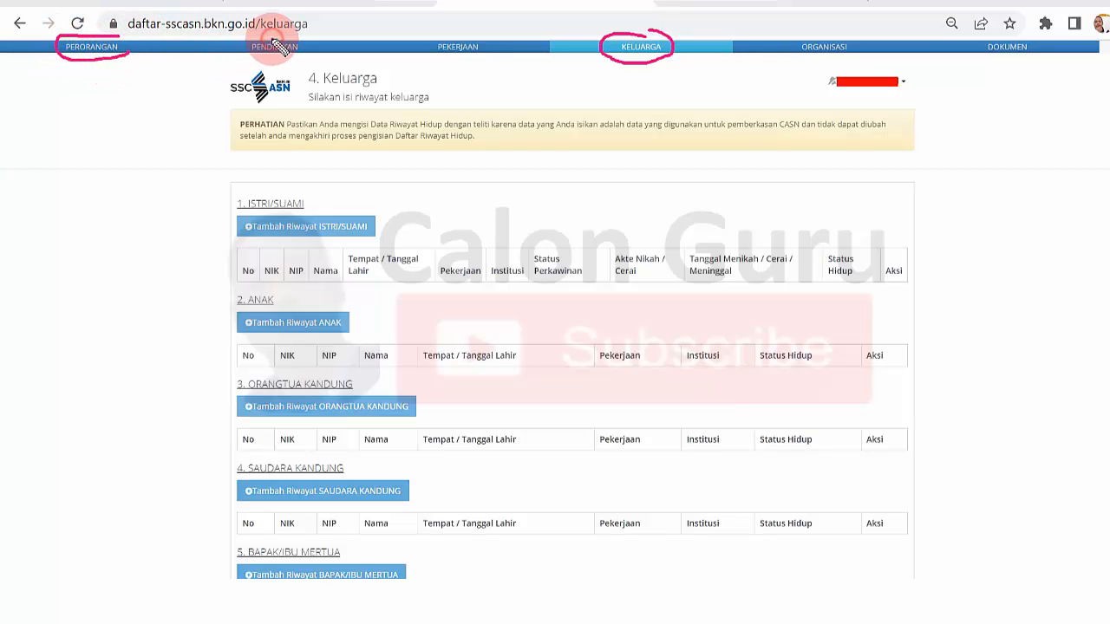
{"action": "left_click_drag", "start_coordinate": [231, 42], "coordinate": [280, 53]}
{"action": "mouse_move", "coordinate": [426, 46]}
{"action": "left_mouse_down"}
{"action": "mouse_move", "coordinate": [466, 61]}
{"action": "mouse_move", "coordinate": [478, 33]}
{"action": "left_mouse_up"}
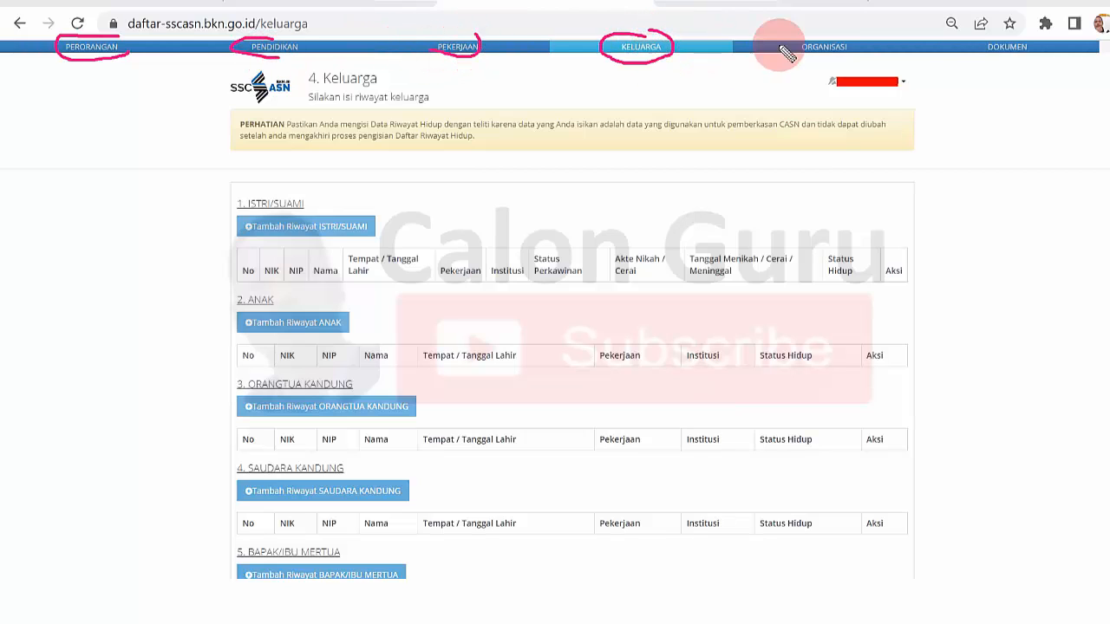
{"action": "left_click_drag", "start_coordinate": [806, 54], "coordinate": [835, 55]}
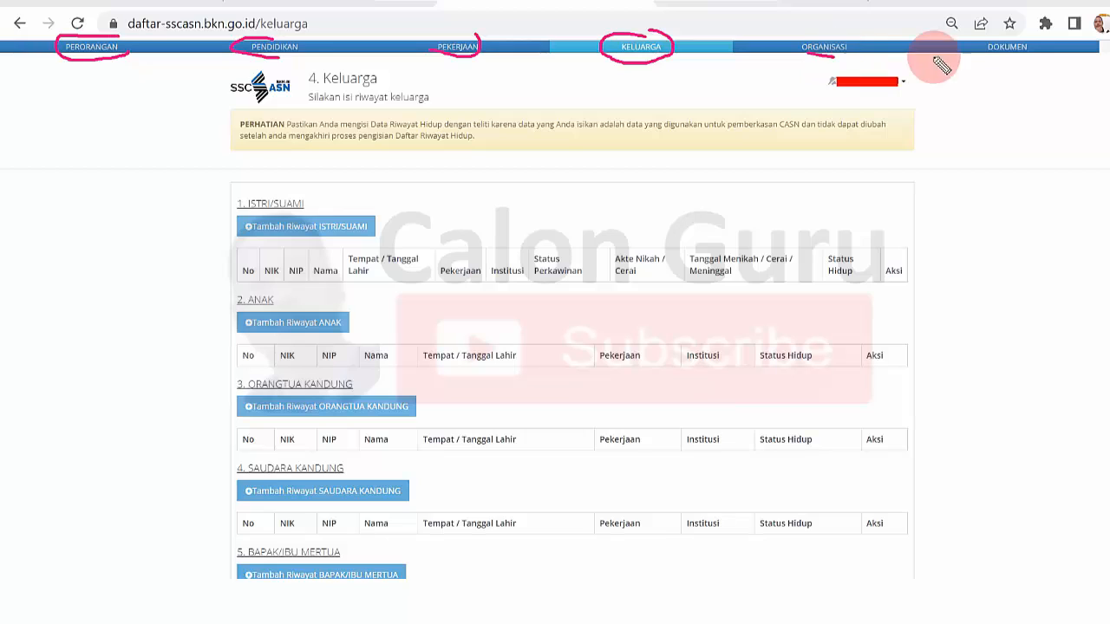
{"action": "left_click_drag", "start_coordinate": [988, 59], "coordinate": [1016, 59]}
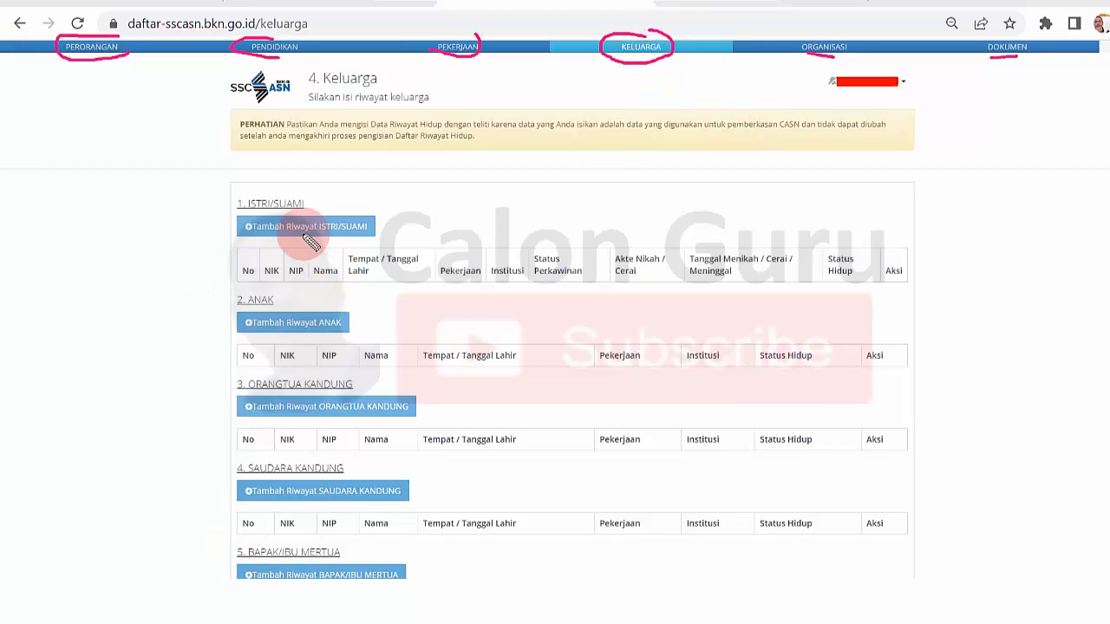
- Circle the five family headings, from Istri/Suami through Anak, Orangtua Kandung and Saudara Kandung to Bapak/Ibu Mertua, with the annotation pen
{"action": "mouse_move", "coordinate": [267, 187]}
{"action": "left_mouse_down"}
{"action": "mouse_move", "coordinate": [228, 194]}
{"action": "mouse_move", "coordinate": [238, 212]}
{"action": "mouse_move", "coordinate": [310, 219]}
{"action": "mouse_move", "coordinate": [322, 205]}
{"action": "mouse_move", "coordinate": [273, 198]}
{"action": "left_mouse_up"}
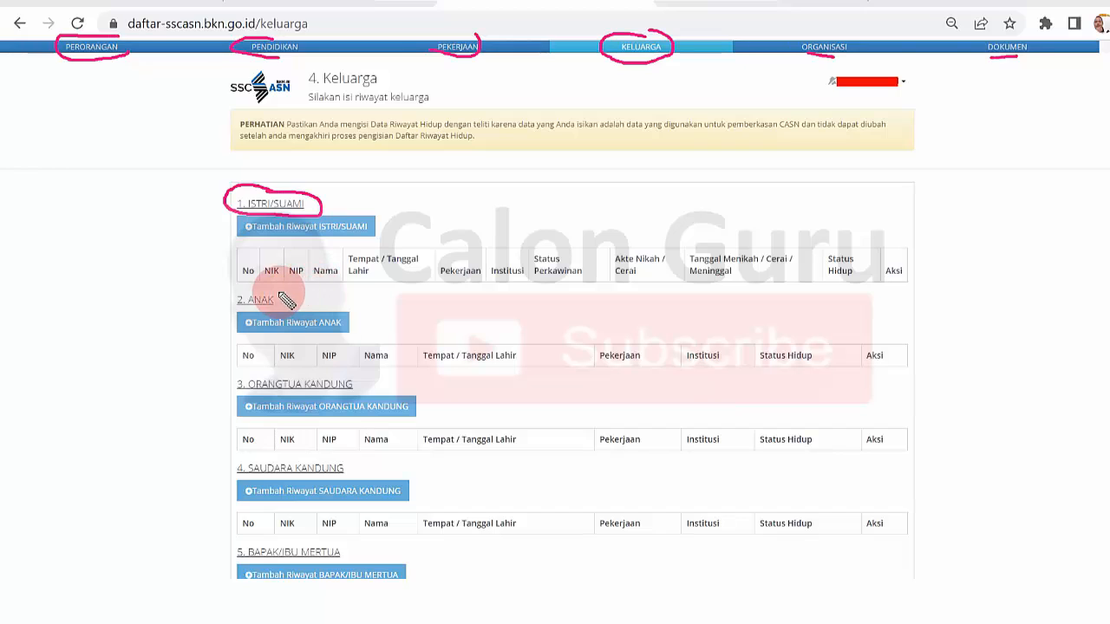
{"action": "mouse_move", "coordinate": [282, 299]}
{"action": "left_mouse_down"}
{"action": "mouse_move", "coordinate": [219, 297]}
{"action": "mouse_move", "coordinate": [247, 311]}
{"action": "mouse_move", "coordinate": [282, 297]}
{"action": "left_mouse_up"}
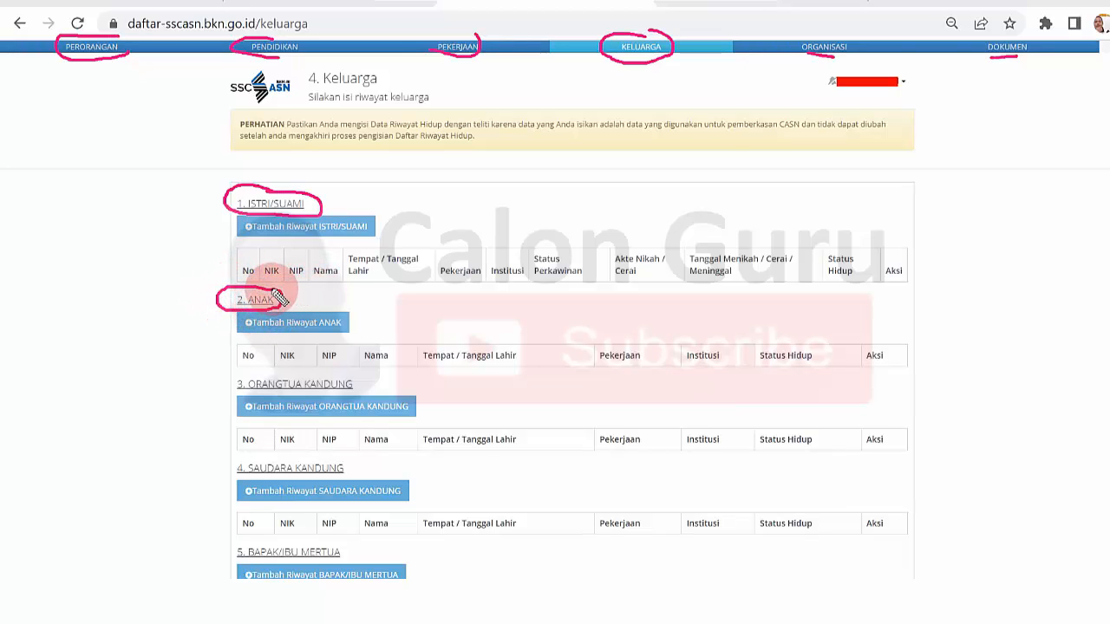
{"action": "mouse_move", "coordinate": [289, 371]}
{"action": "left_mouse_down"}
{"action": "mouse_move", "coordinate": [248, 367]}
{"action": "mouse_move", "coordinate": [221, 387]}
{"action": "mouse_move", "coordinate": [347, 392]}
{"action": "mouse_move", "coordinate": [363, 377]}
{"action": "left_mouse_up"}
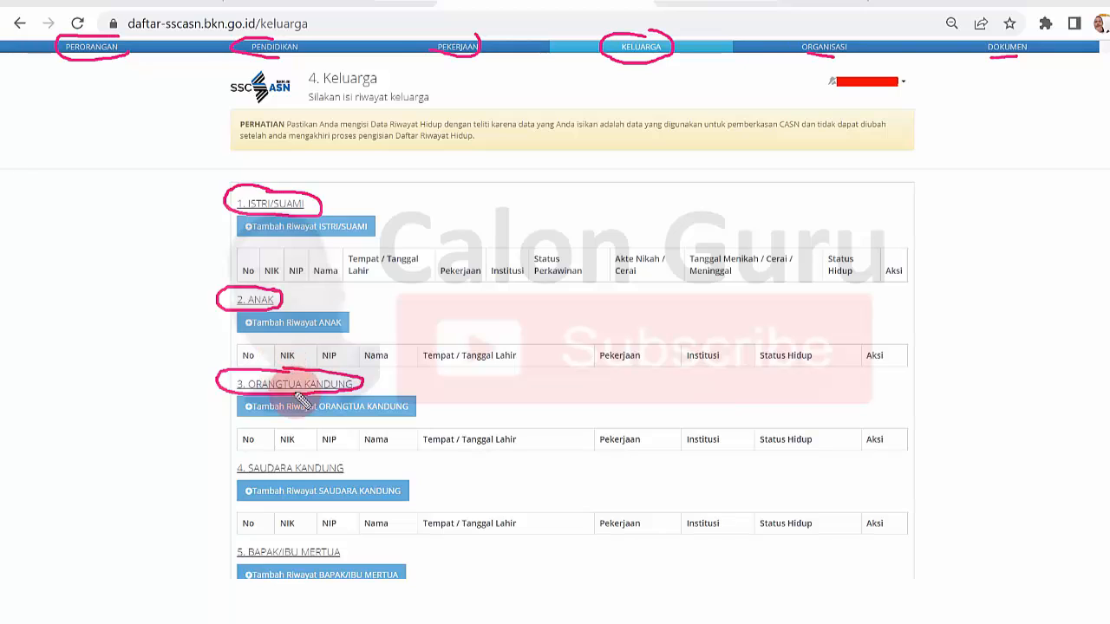
{"action": "left_click_drag", "start_coordinate": [285, 452], "coordinate": [218, 470]}
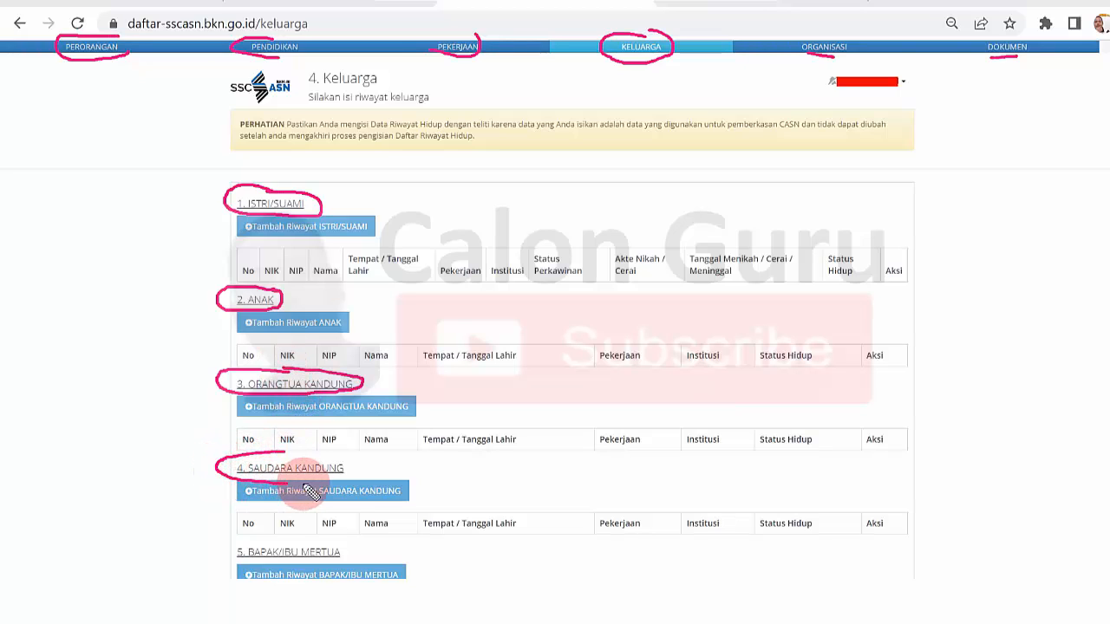
{"action": "mouse_move", "coordinate": [286, 539]}
{"action": "left_mouse_down"}
{"action": "mouse_move", "coordinate": [228, 542]}
{"action": "mouse_move", "coordinate": [227, 561]}
{"action": "mouse_move", "coordinate": [363, 558]}
{"action": "mouse_move", "coordinate": [297, 538]}
{"action": "left_mouse_up"}
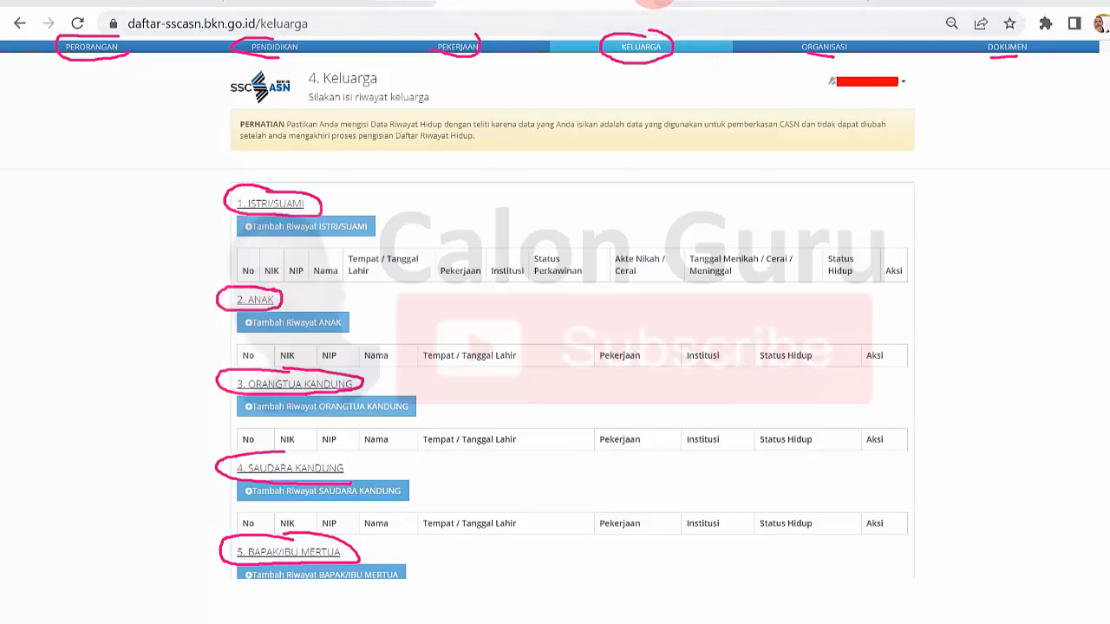
- Read through the rules for filling in the family history below the tables, highlighting each rule in turn
{"action": "scroll", "coordinate": [656, 2], "scroll_direction": "down", "scroll_amount": 4}
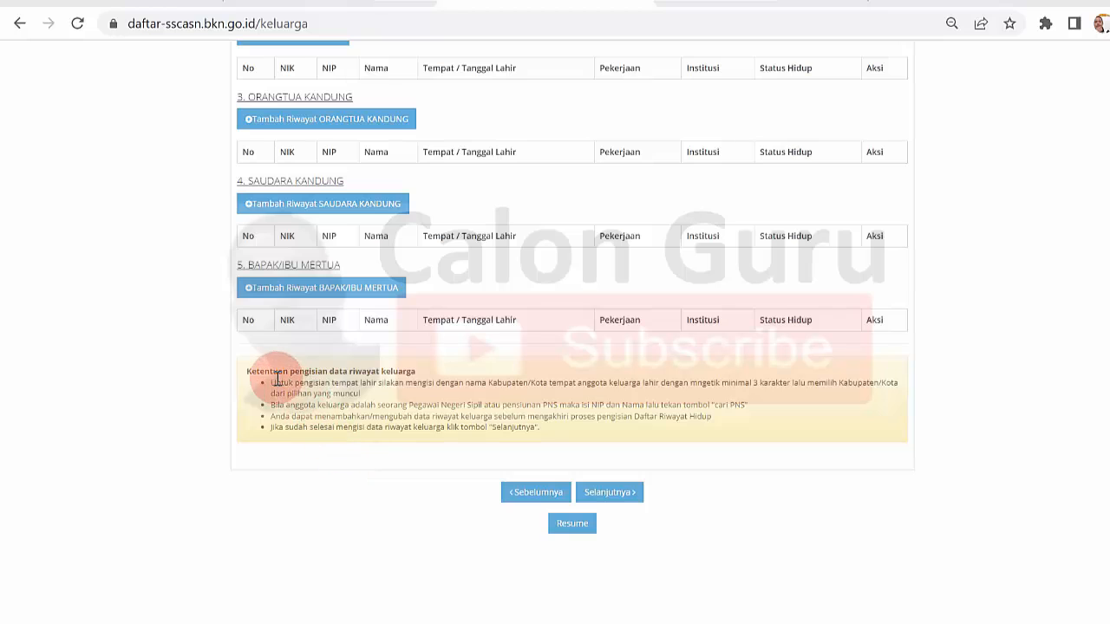
{"action": "left_click_drag", "start_coordinate": [249, 373], "coordinate": [415, 373]}
{"action": "left_click", "coordinate": [364, 384]}
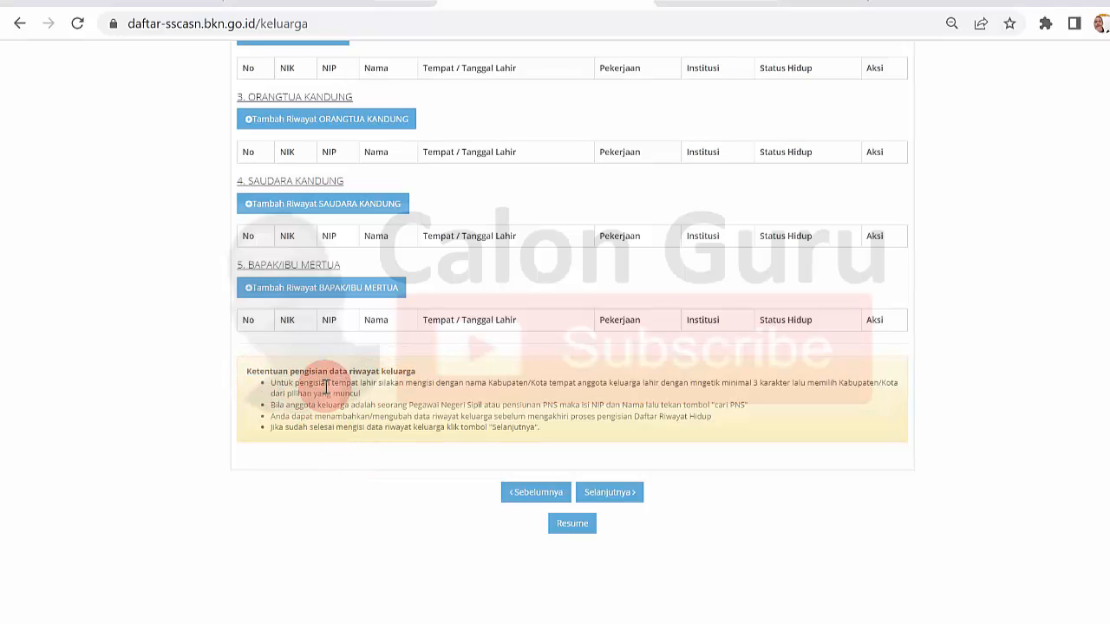
{"action": "left_click_drag", "start_coordinate": [270, 385], "coordinate": [376, 401]}
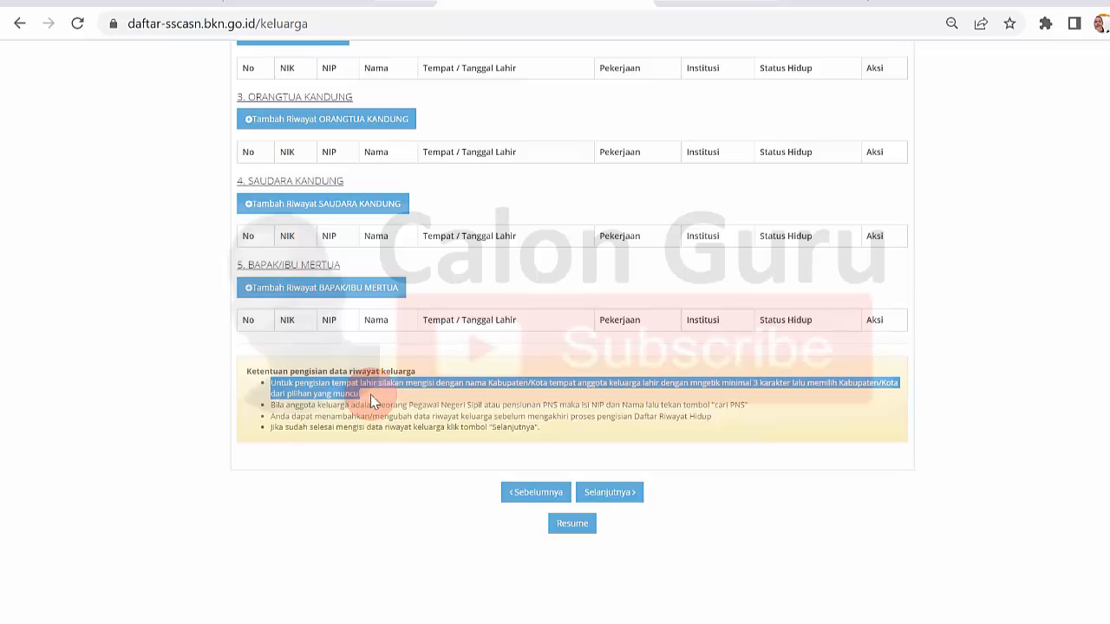
{"action": "left_click", "coordinate": [271, 407]}
{"action": "left_click_drag", "start_coordinate": [274, 405], "coordinate": [768, 404]}
{"action": "left_click", "coordinate": [768, 404]}
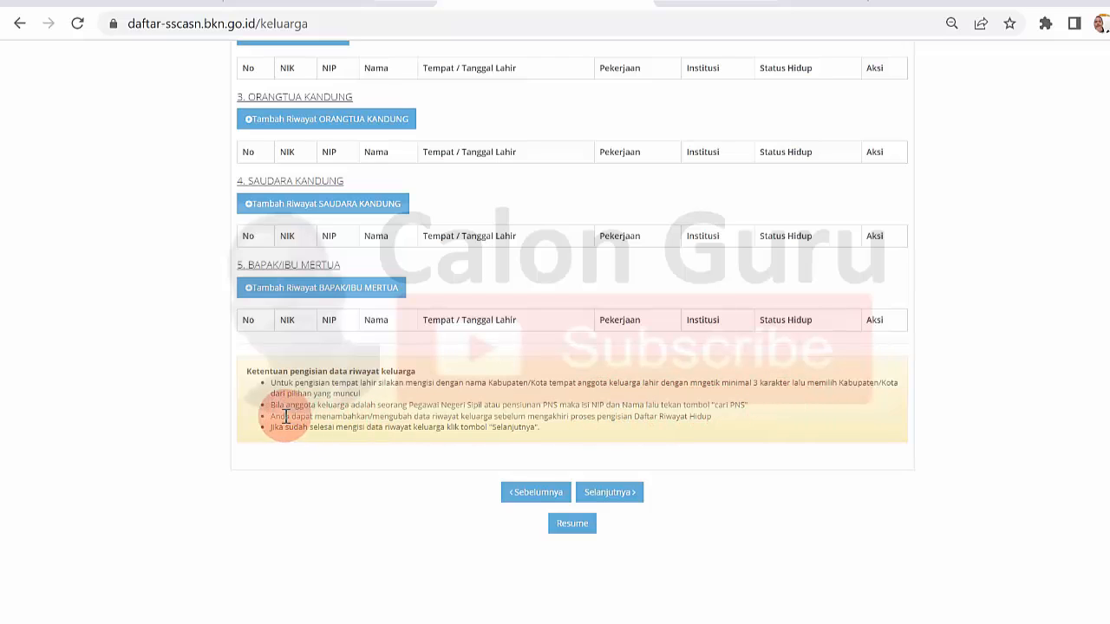
{"action": "left_click_drag", "start_coordinate": [282, 417], "coordinate": [680, 414]}
{"action": "left_click", "coordinate": [681, 414]}
{"action": "left_click_drag", "start_coordinate": [349, 426], "coordinate": [513, 425]}
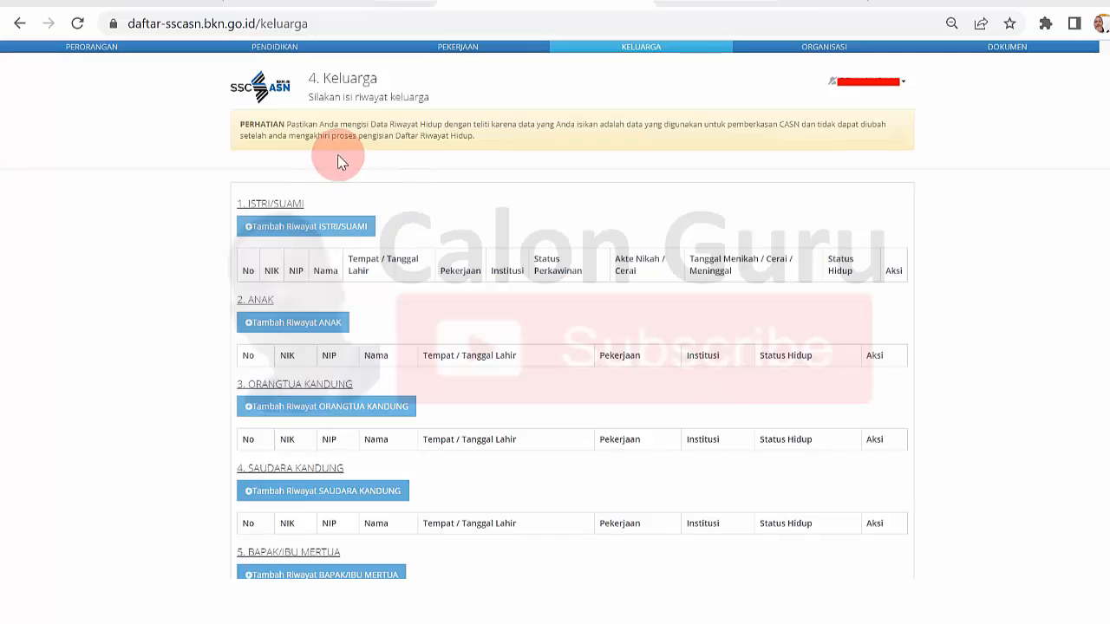
- Open the form for adding a spouse record and underline the notes beneath the NIK and NO KK fields
{"action": "left_click", "coordinate": [286, 230]}
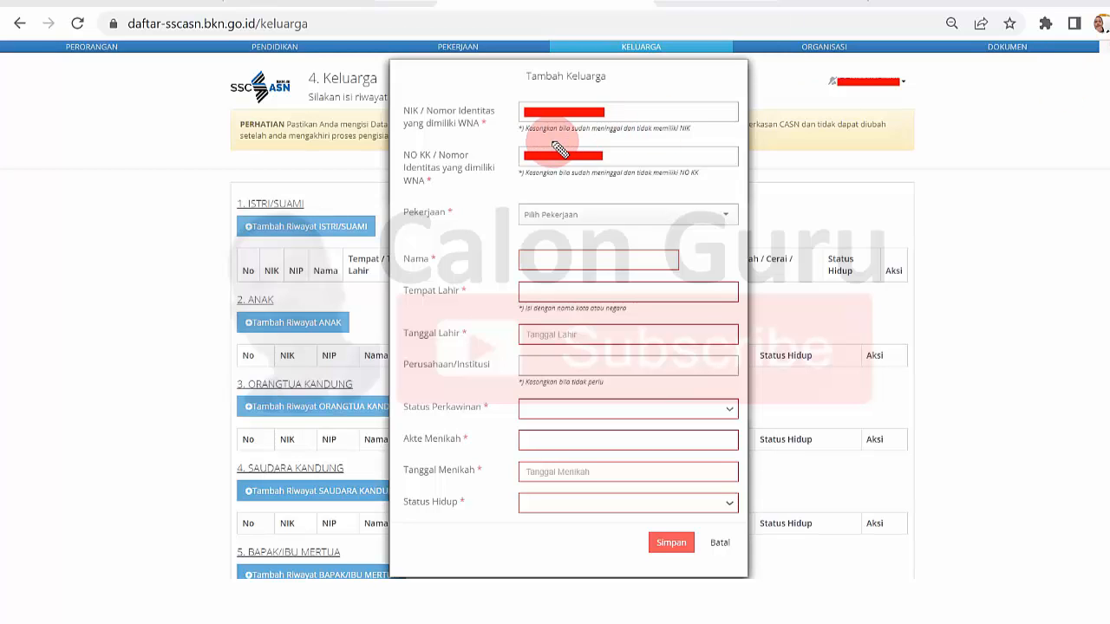
{"action": "left_click_drag", "start_coordinate": [533, 136], "coordinate": [668, 136]}
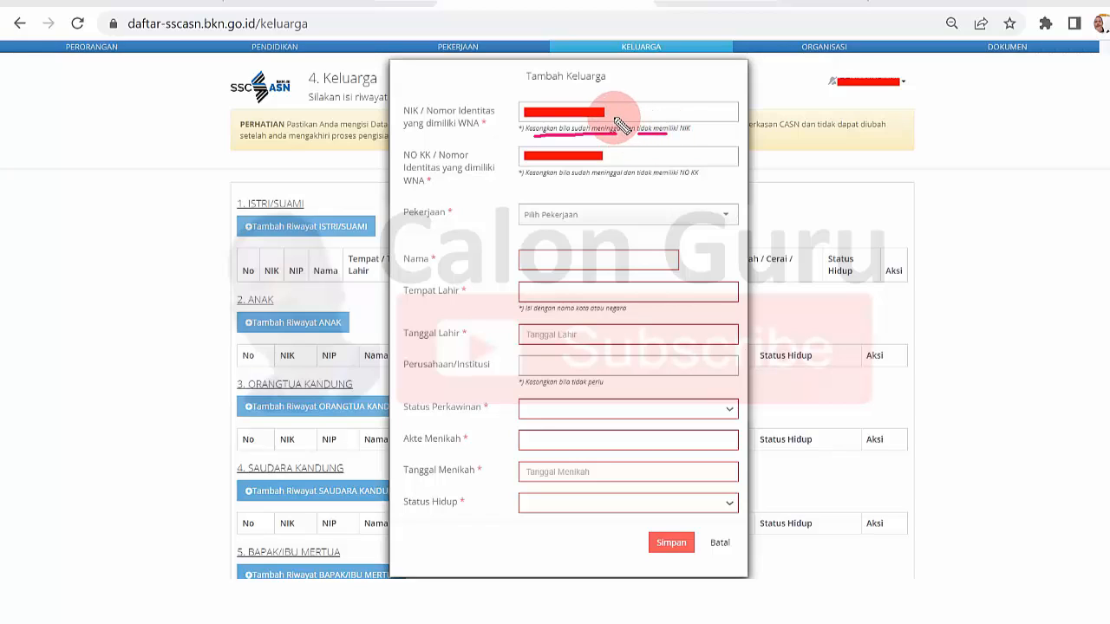
{"action": "mouse_move", "coordinate": [629, 106]}
{"action": "left_mouse_down"}
{"action": "mouse_move", "coordinate": [623, 113]}
{"action": "mouse_move", "coordinate": [631, 107]}
{"action": "left_mouse_up"}
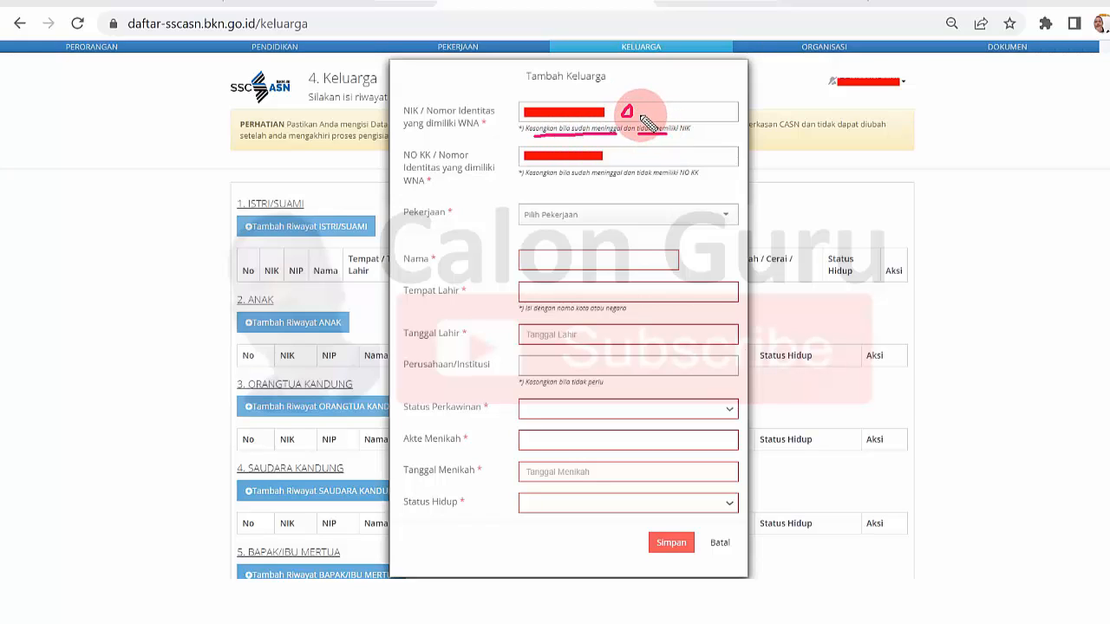
{"action": "left_click_drag", "start_coordinate": [627, 104], "coordinate": [632, 124]}
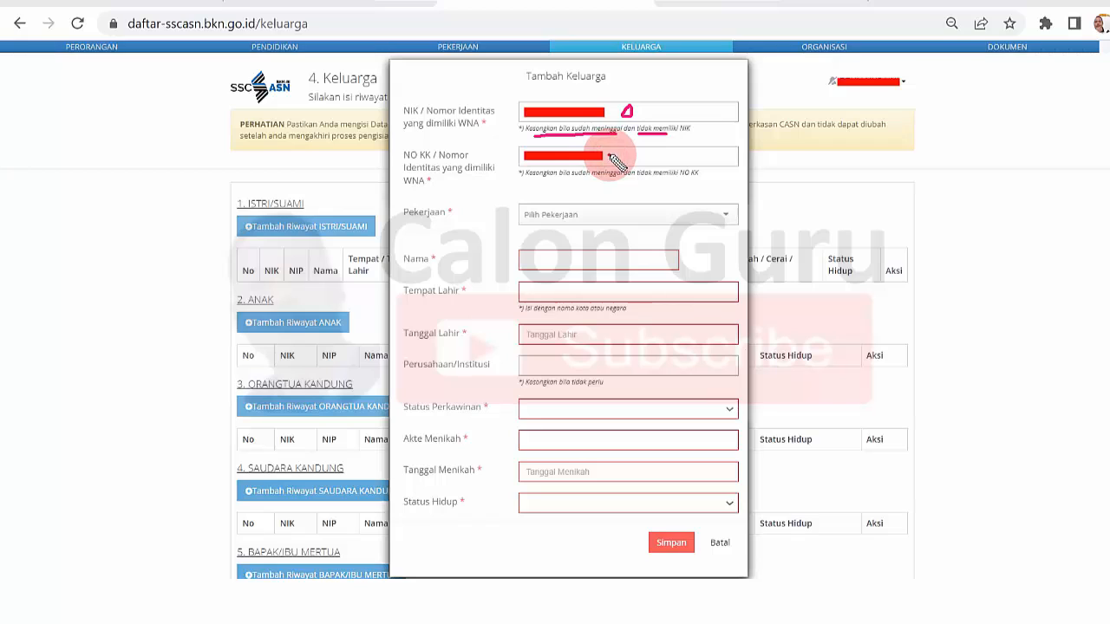
{"action": "left_click_drag", "start_coordinate": [566, 179], "coordinate": [681, 182]}
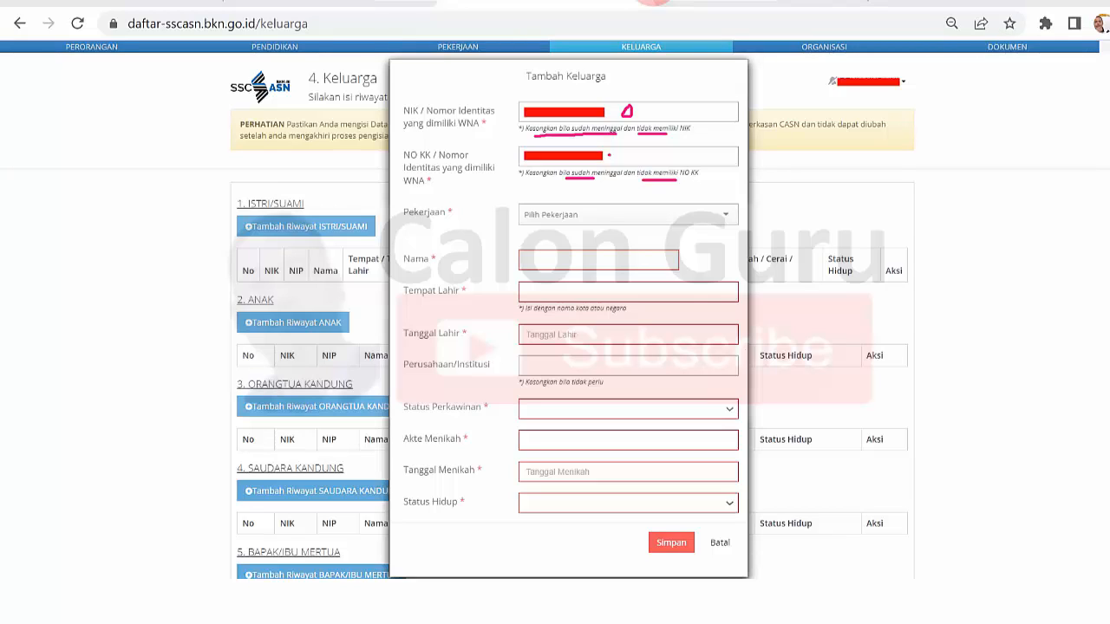
- Browse the occupation options and set the spouse's Pekerjaan to Pegawai Negeri Sipil
{"action": "left_click", "coordinate": [725, 218]}
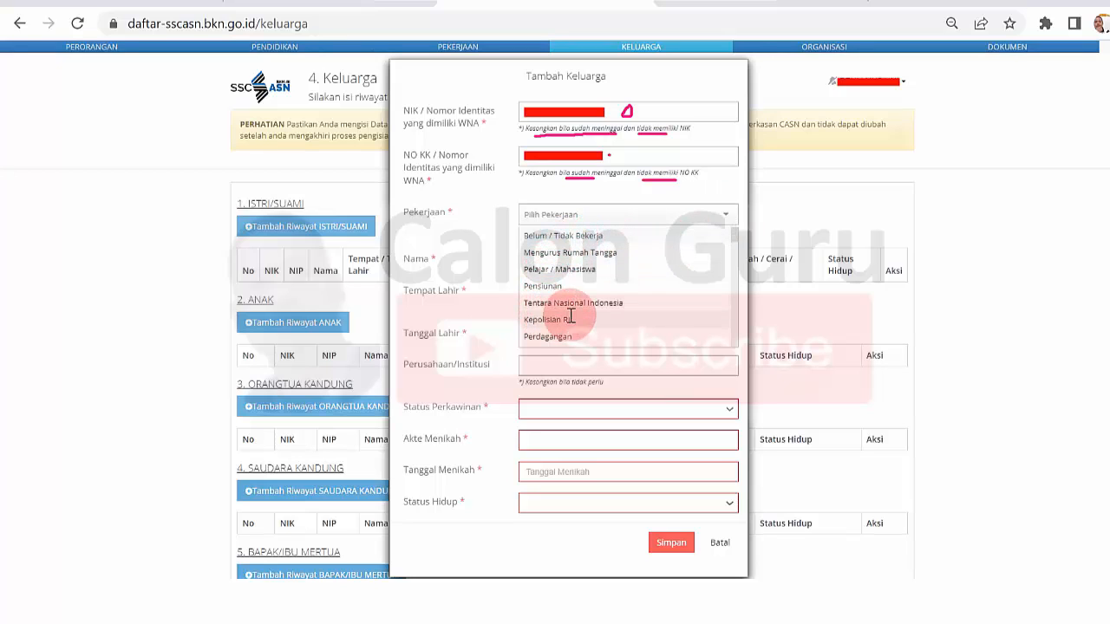
{"action": "left_click_drag", "start_coordinate": [733, 239], "coordinate": [731, 344]}
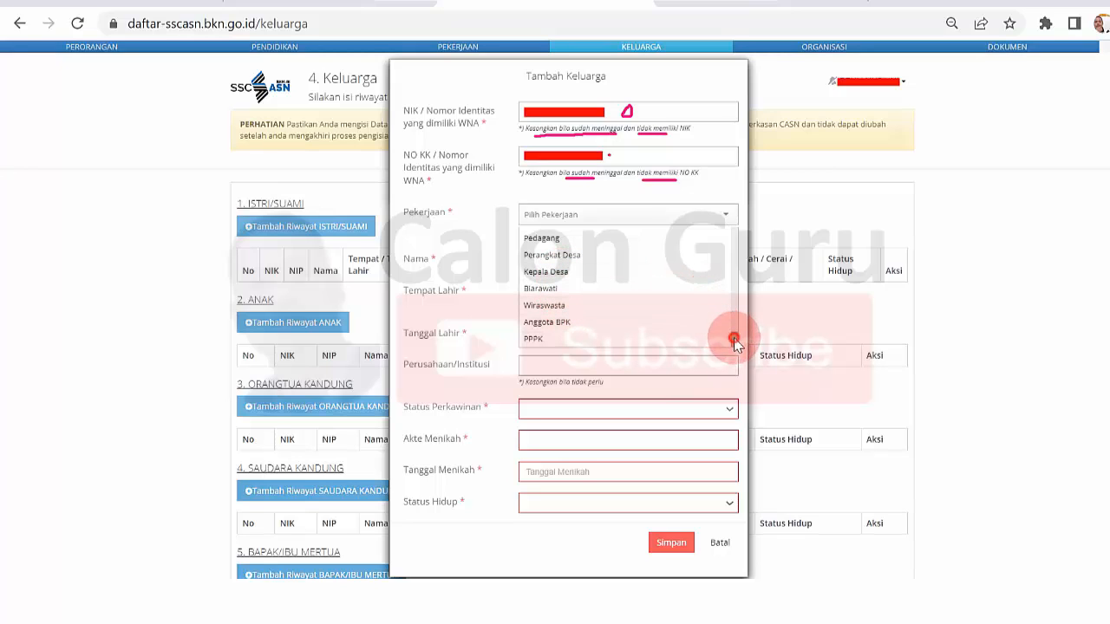
{"action": "left_click_drag", "start_coordinate": [733, 337], "coordinate": [727, 231]}
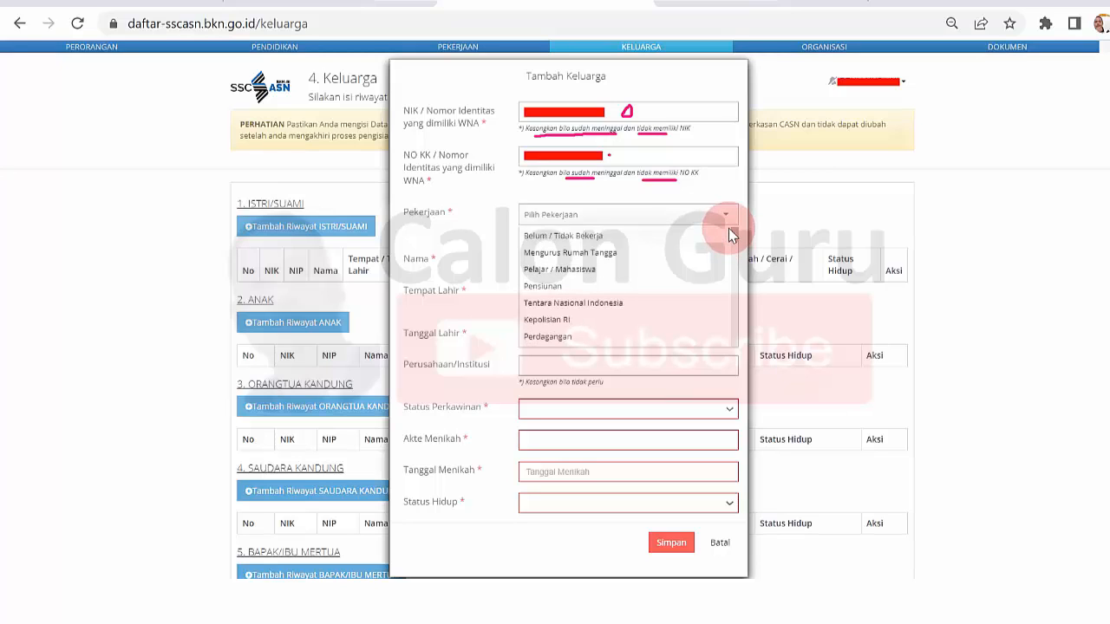
{"action": "scroll", "coordinate": [728, 234], "scroll_direction": "down", "scroll_amount": 10}
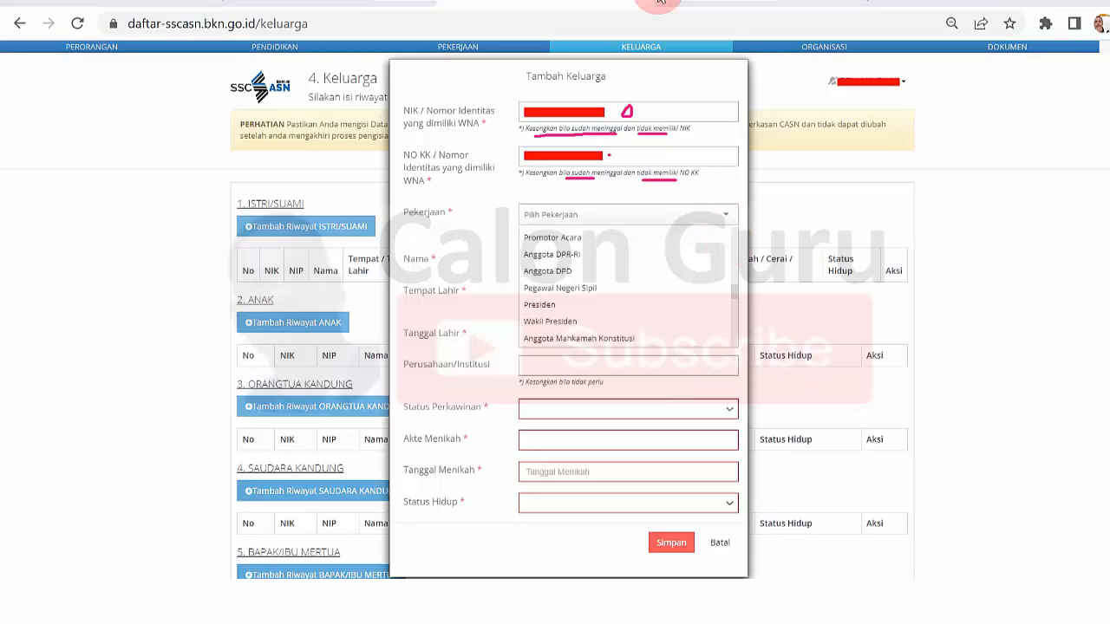
{"action": "left_click", "coordinate": [605, 287]}
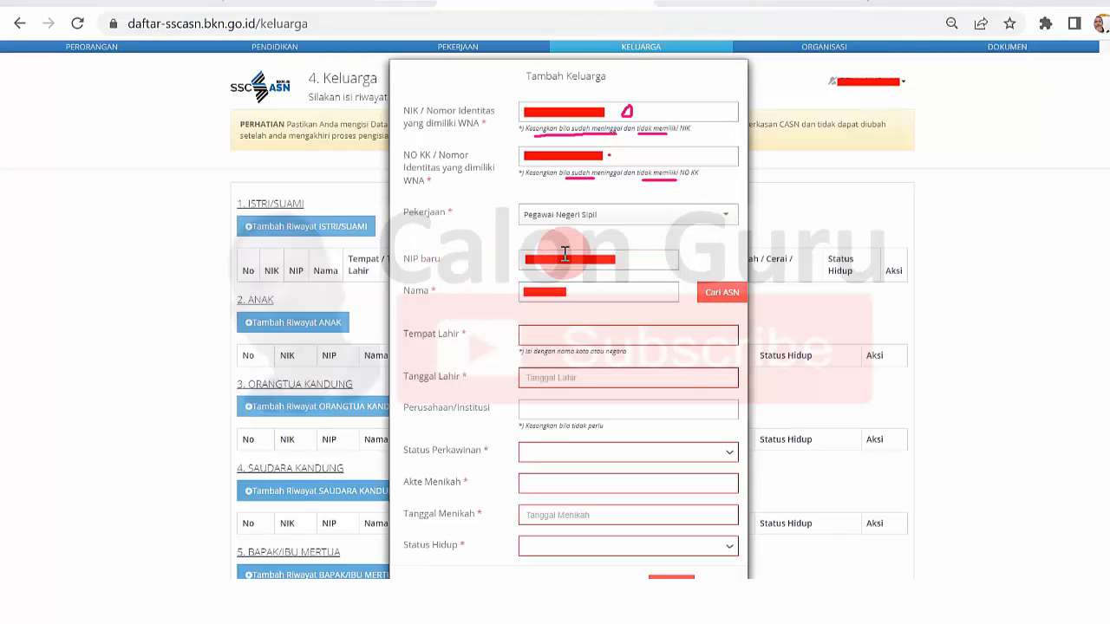
- Look up the spouse's ASN record by NIP and name, and choose the date of birth in the calendar
{"action": "left_click", "coordinate": [721, 296]}
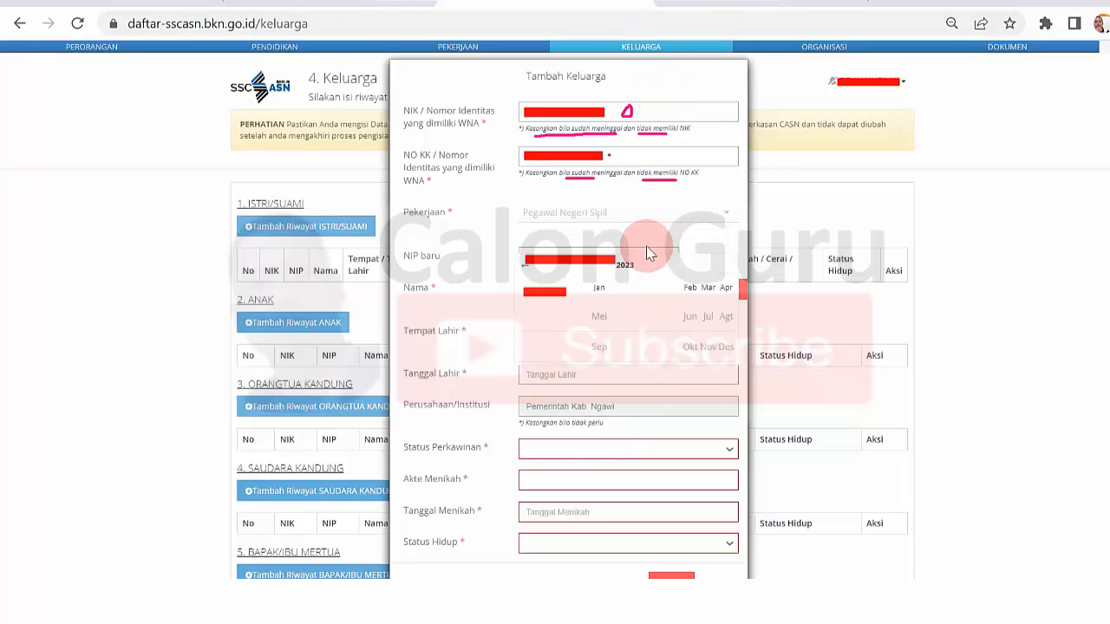
{"action": "left_click", "coordinate": [526, 272]}
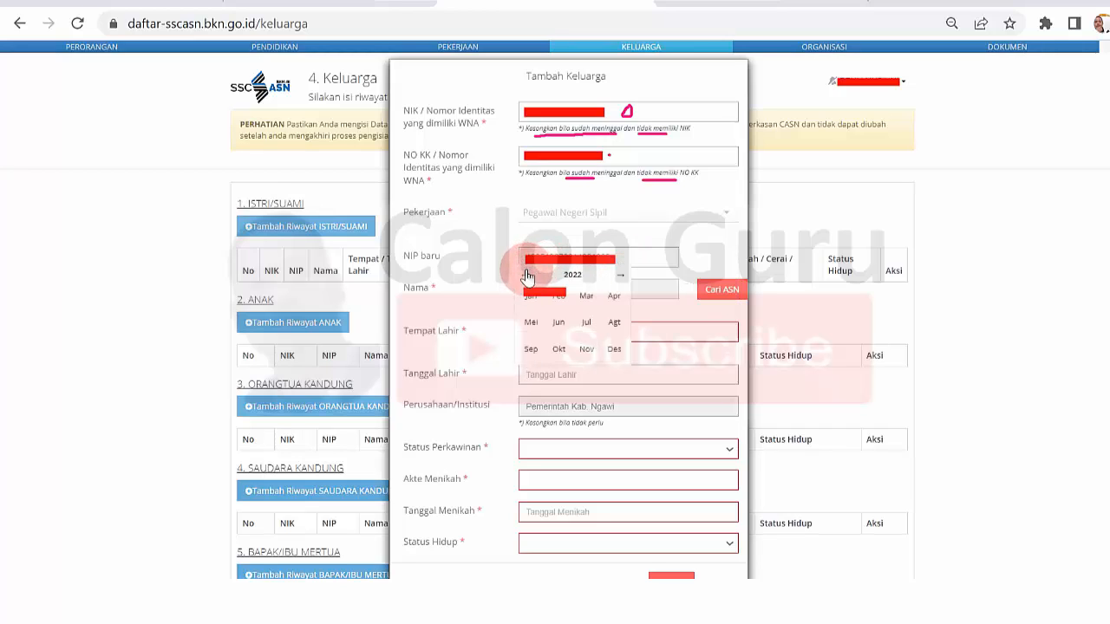
{"action": "left_click", "coordinate": [572, 276]}
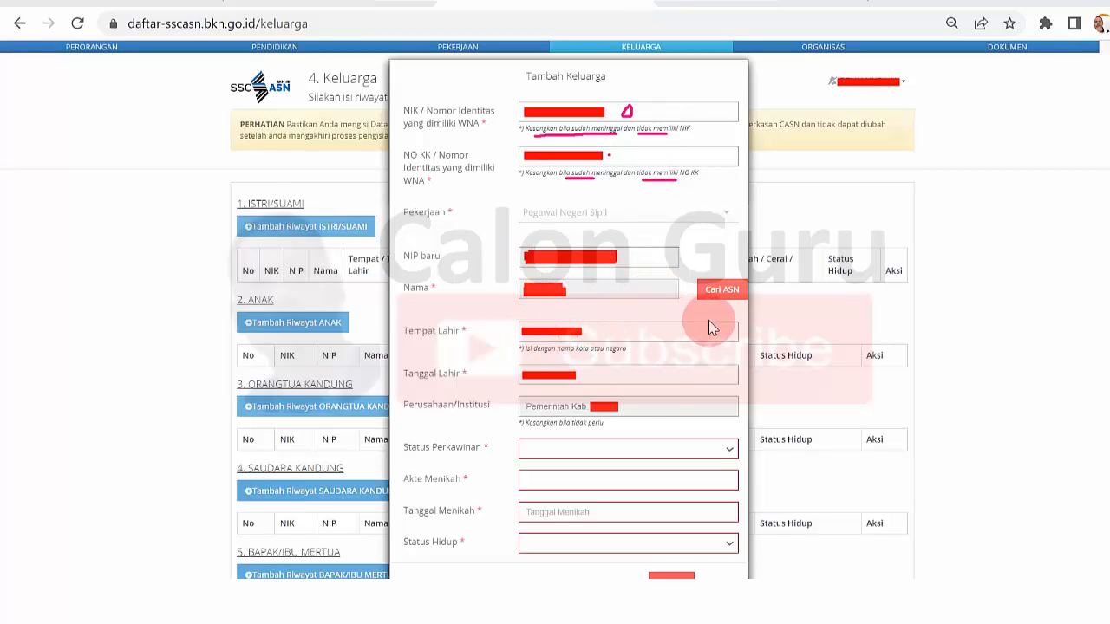
- Set the spouse's Status Perkawinan to Menikah and check the options offered for Status Hidup
{"action": "left_click", "coordinate": [731, 452]}
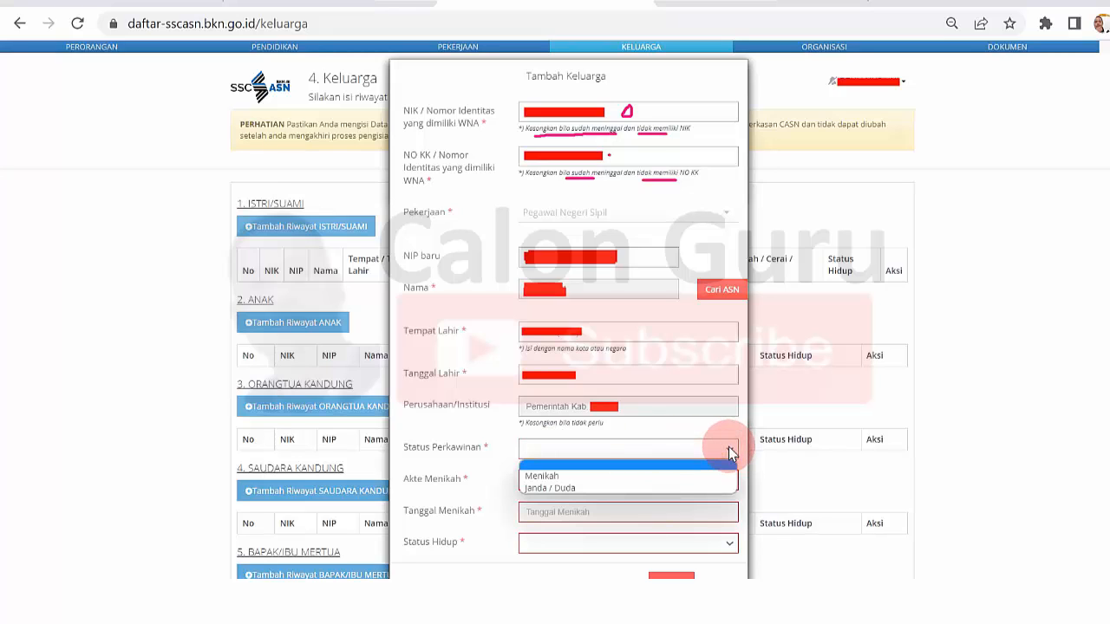
{"action": "left_click", "coordinate": [644, 475]}
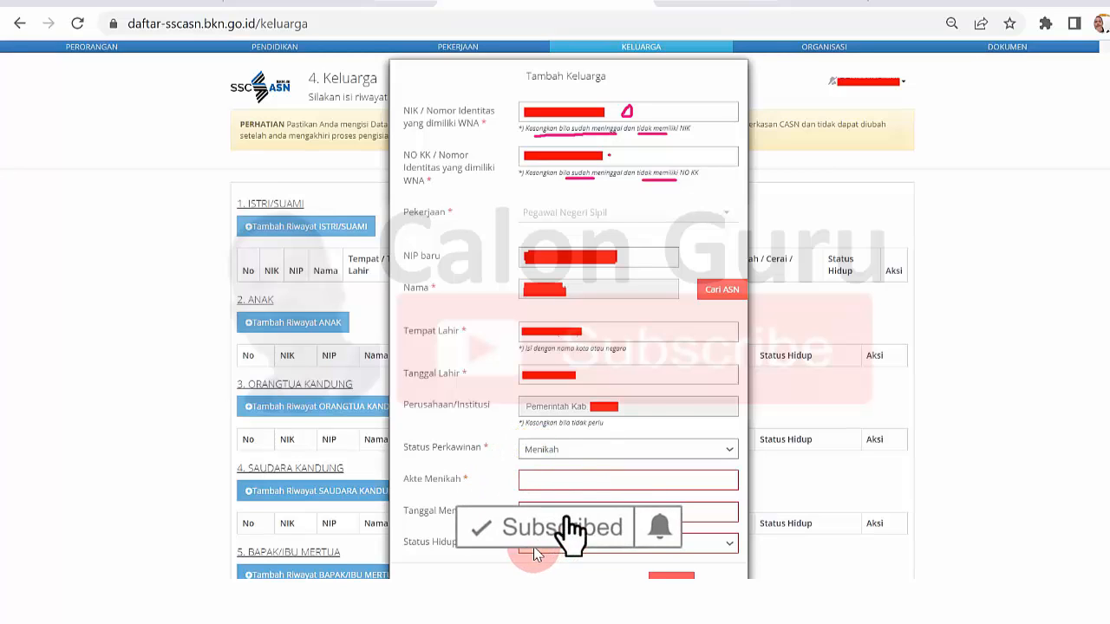
{"action": "left_click", "coordinate": [725, 544]}
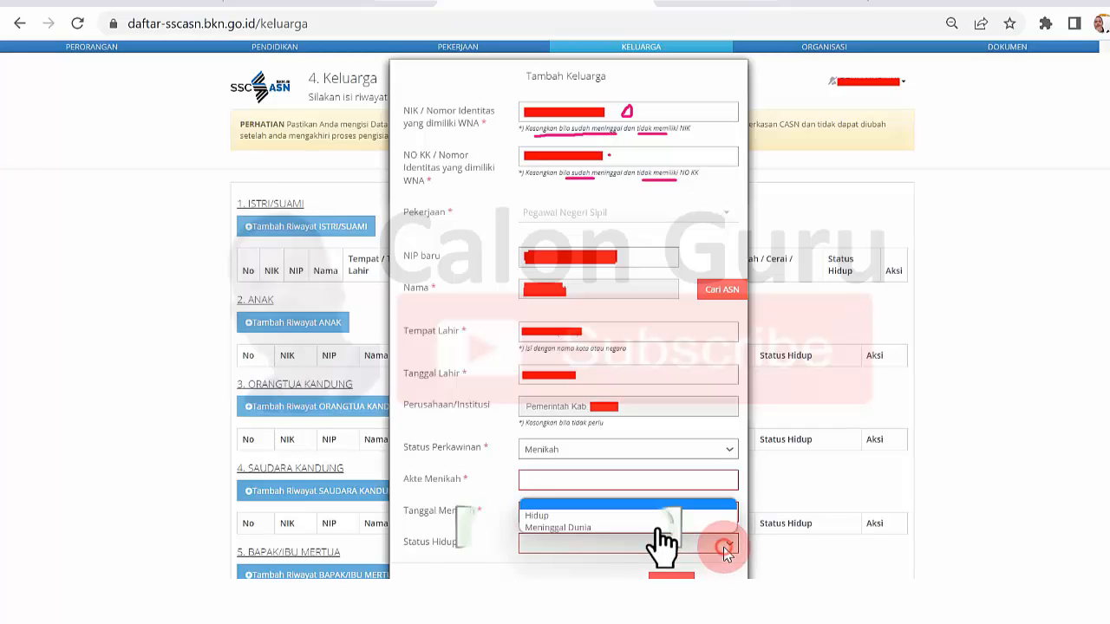
{"action": "left_click", "coordinate": [723, 547]}
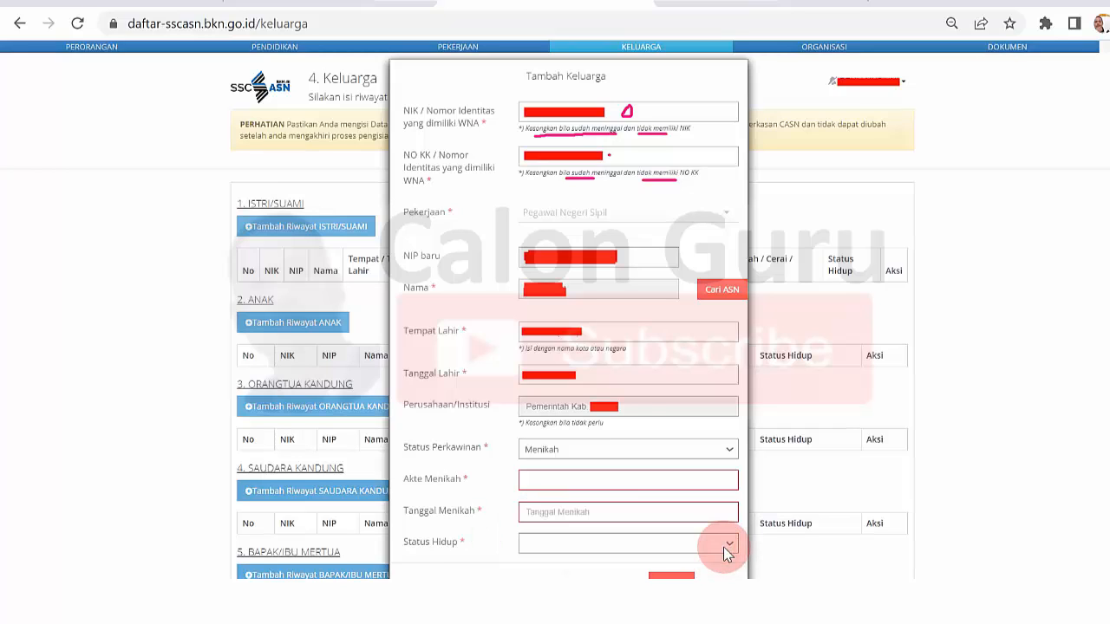
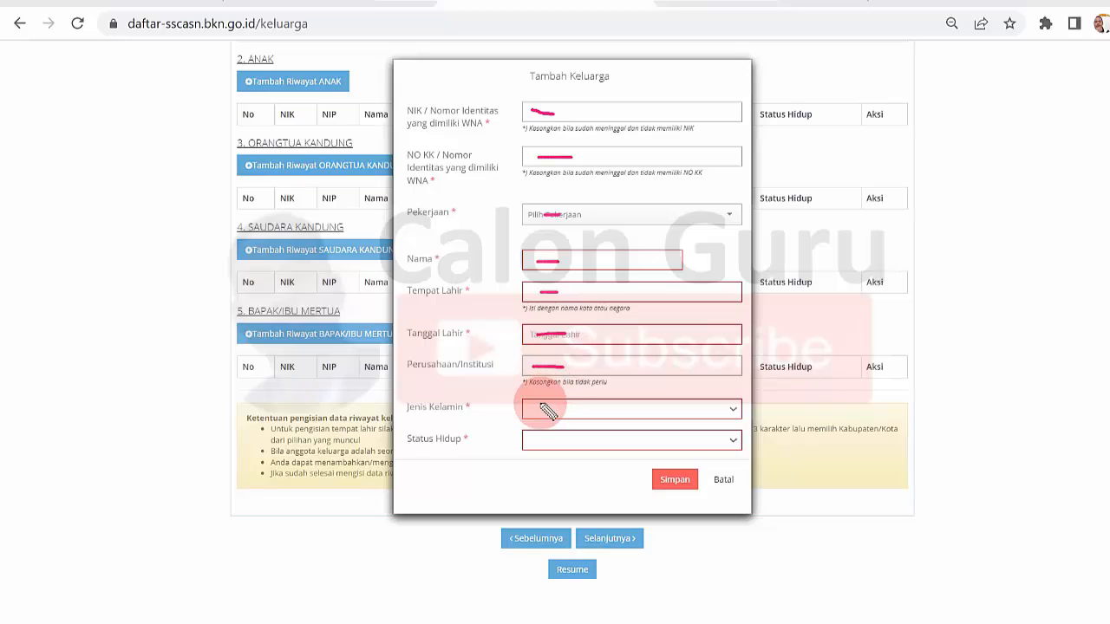
- Complete the first child's record with Pekerjaan Pelajar / Mahasiswa and Status Hidup Hidup, and save it
{"action": "mouse_move", "coordinate": [535, 408]}
{"action": "left_mouse_down"}
{"action": "mouse_move", "coordinate": [557, 409]}
{"action": "mouse_move", "coordinate": [534, 439]}
{"action": "mouse_move", "coordinate": [555, 442]}
{"action": "left_mouse_up"}
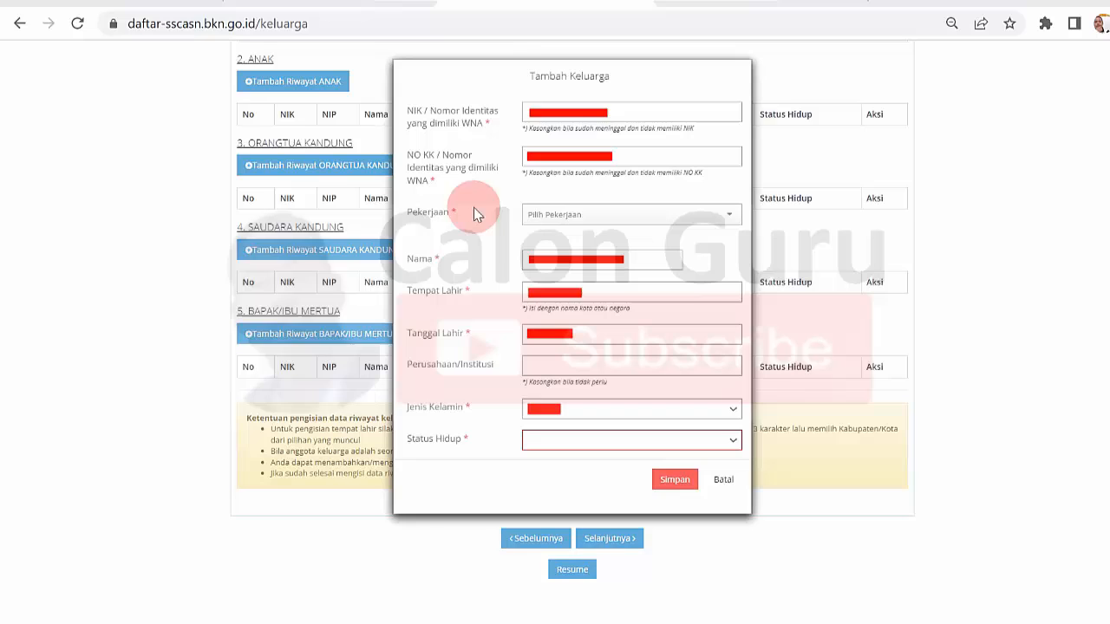
{"action": "left_click", "coordinate": [728, 216]}
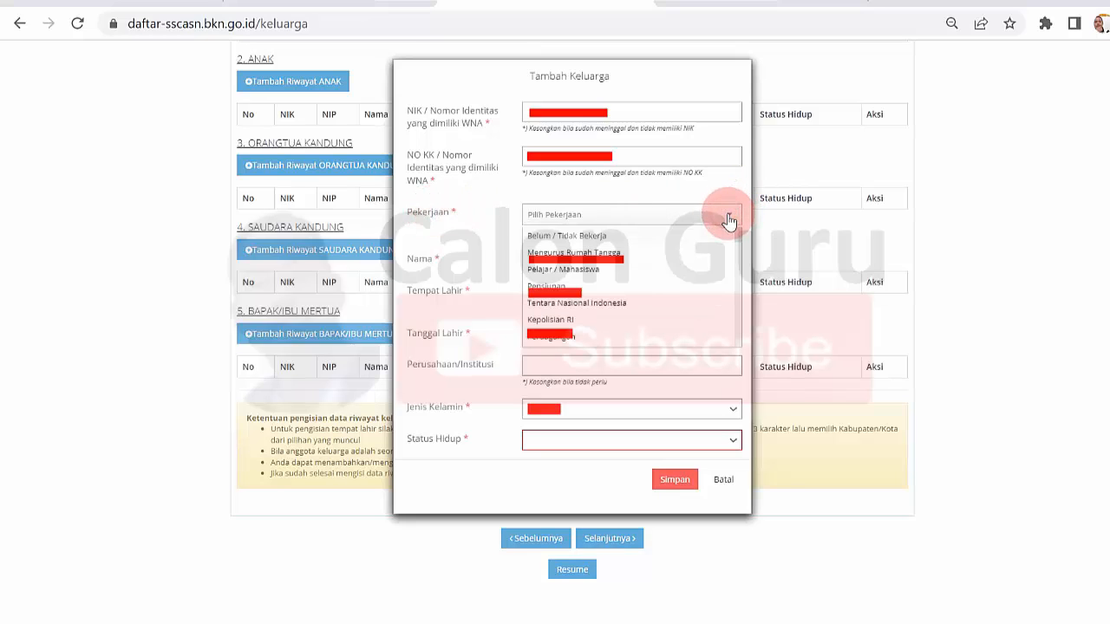
{"action": "left_click", "coordinate": [594, 270]}
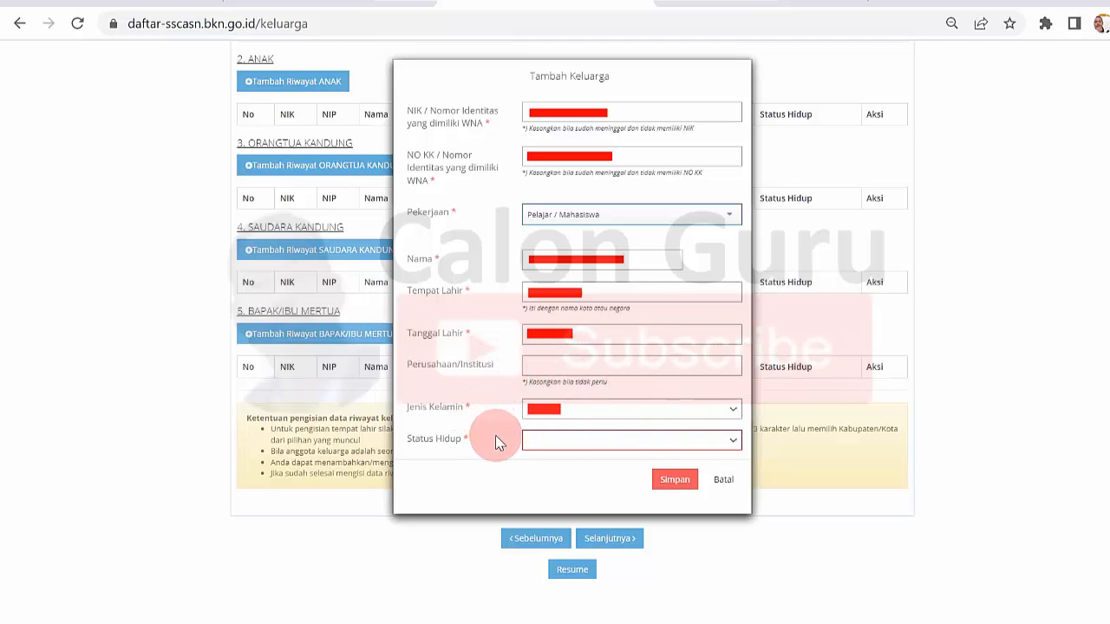
{"action": "left_click", "coordinate": [732, 441]}
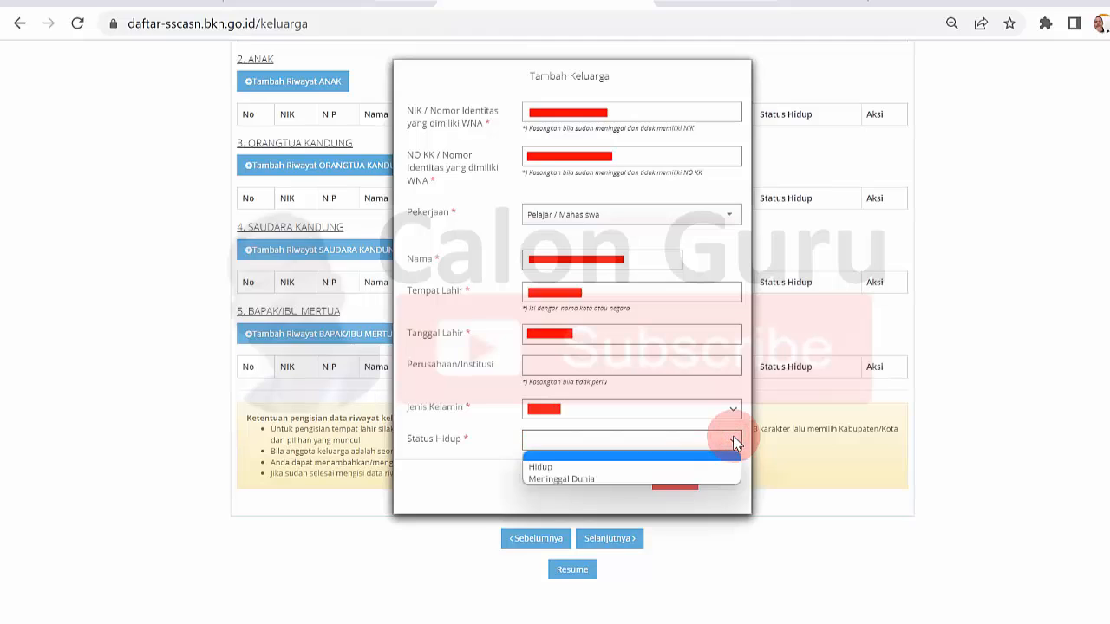
{"action": "left_click", "coordinate": [578, 466]}
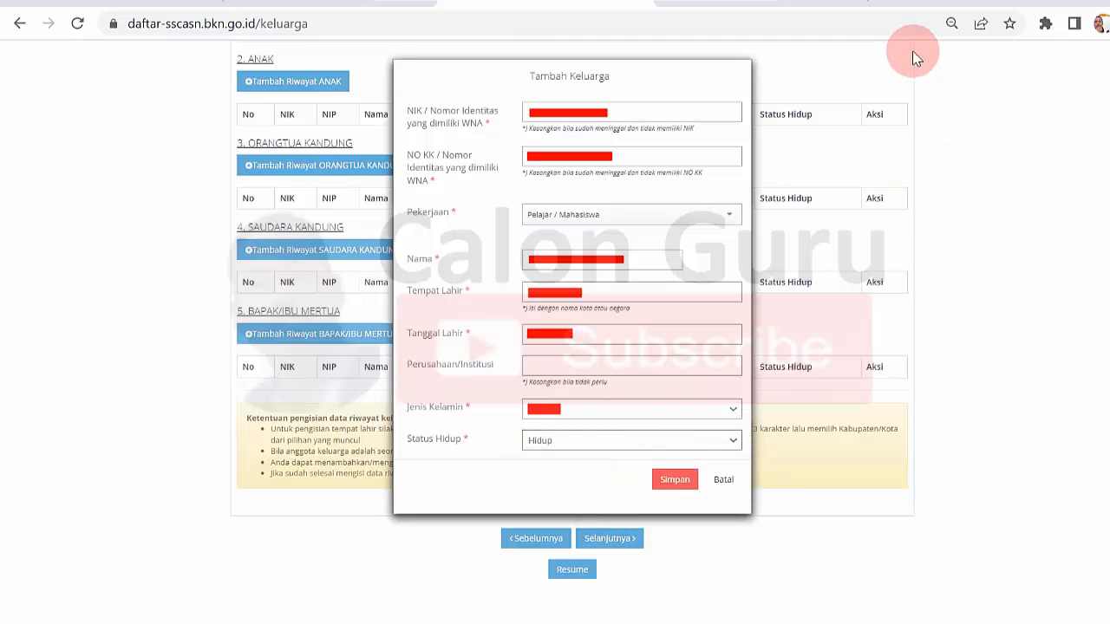
{"action": "left_click", "coordinate": [675, 479]}
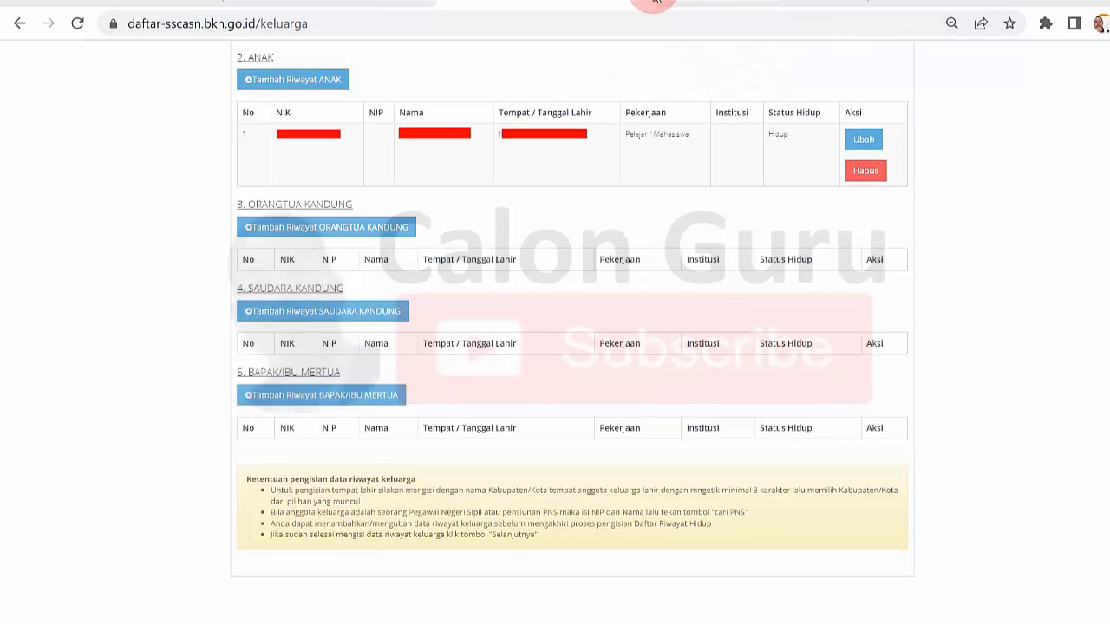
- Add a second child record with Pekerjaan Belum / Tidak Bekerja and Status Hidup Hidup, and save it
{"action": "left_click", "coordinate": [286, 79]}
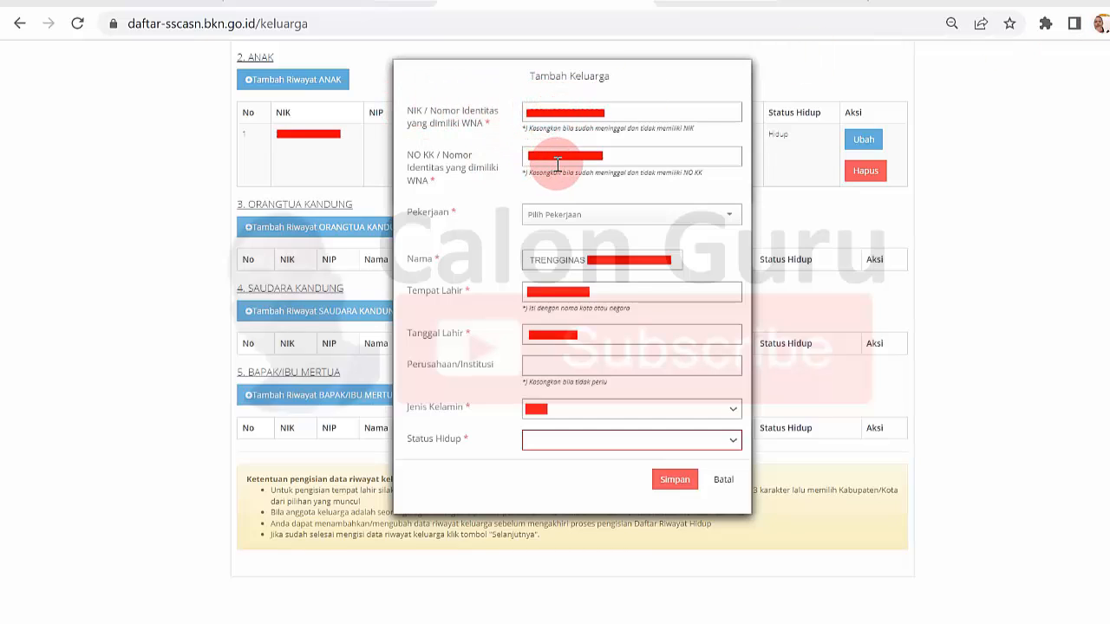
{"action": "left_click", "coordinate": [730, 218]}
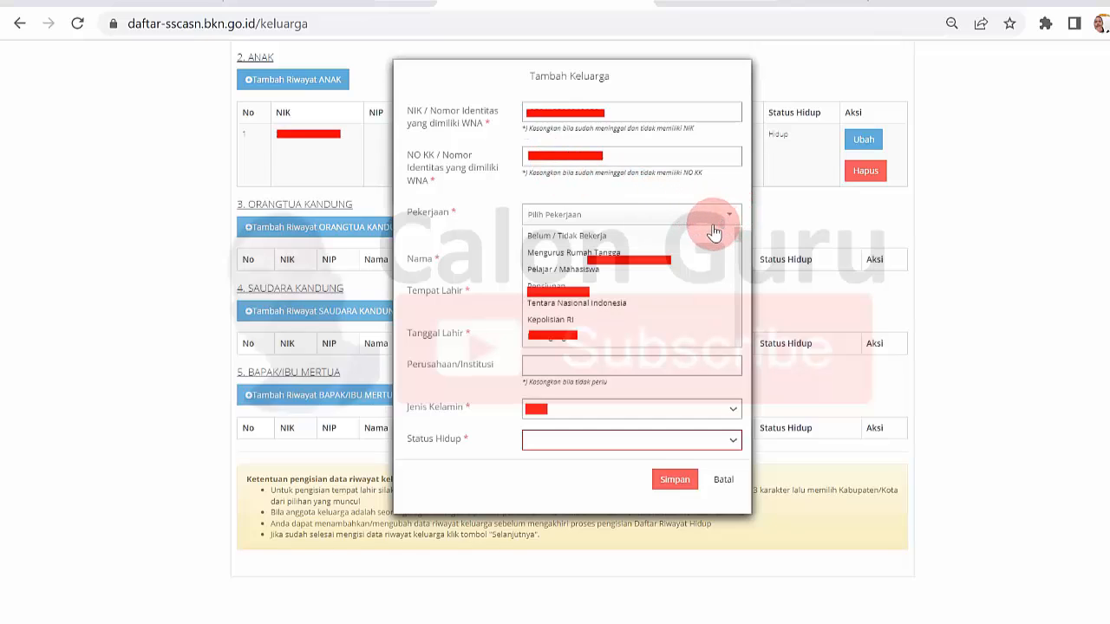
{"action": "left_click", "coordinate": [703, 233]}
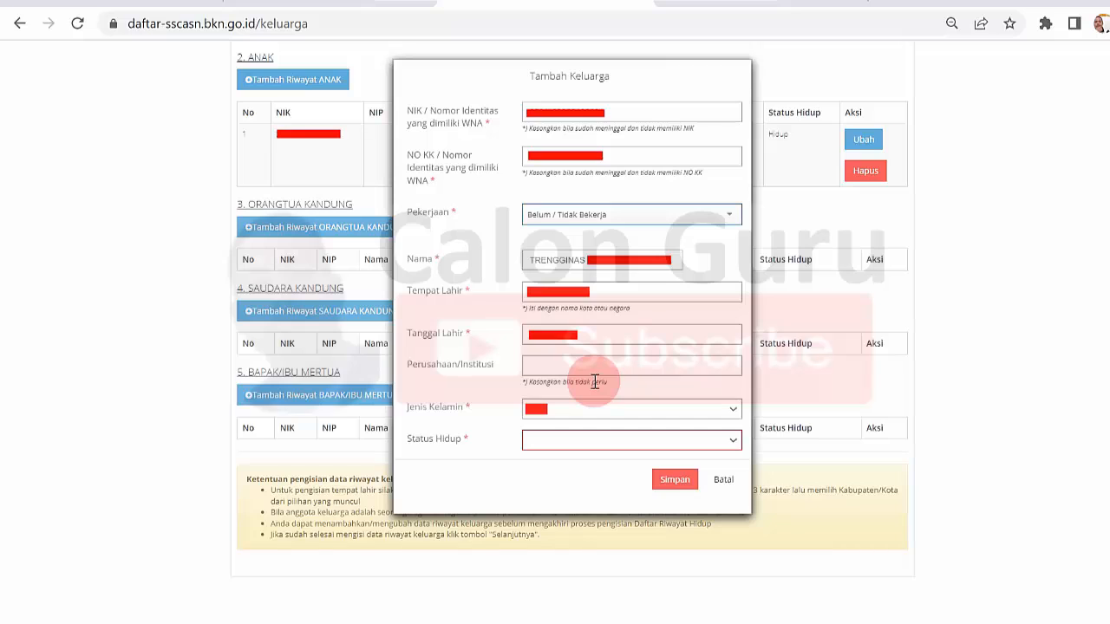
{"action": "left_click", "coordinate": [734, 441]}
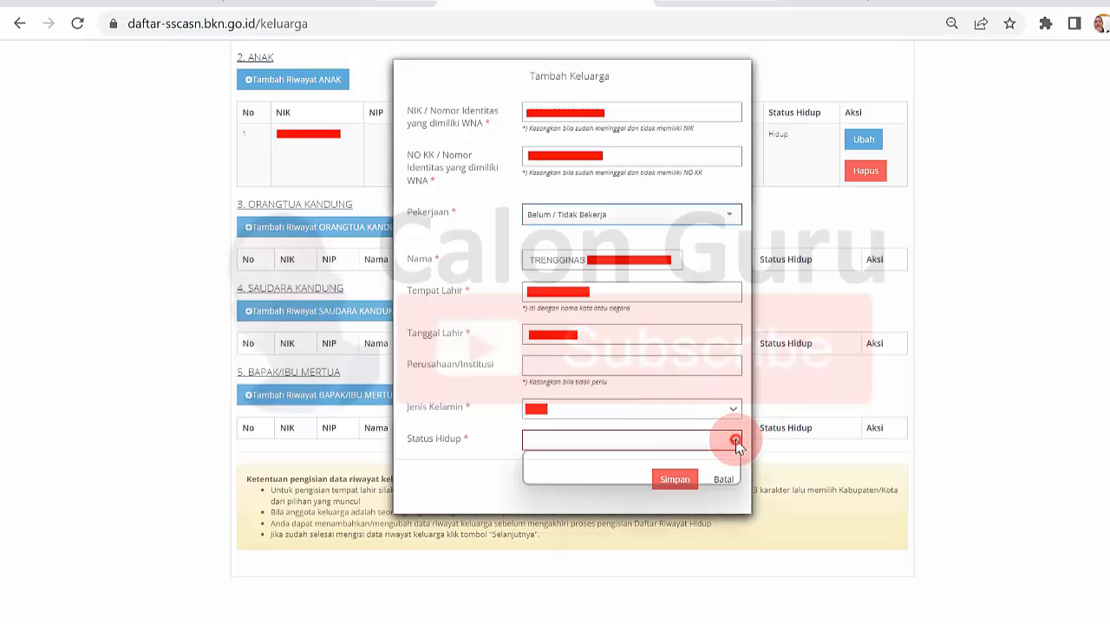
{"action": "left_click", "coordinate": [622, 466]}
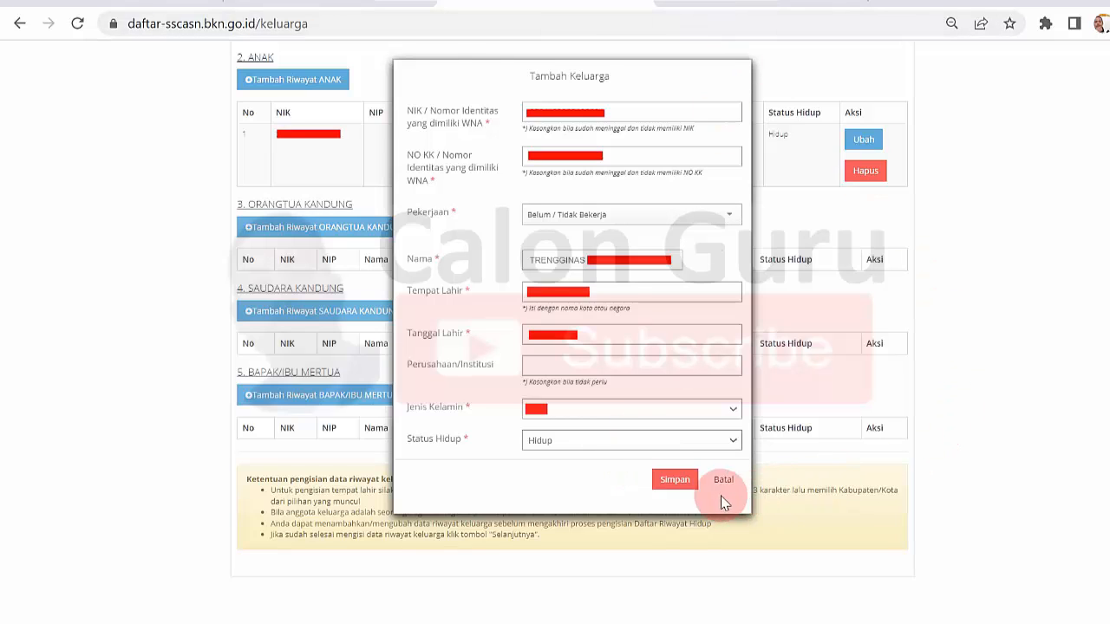
{"action": "left_click", "coordinate": [675, 482]}
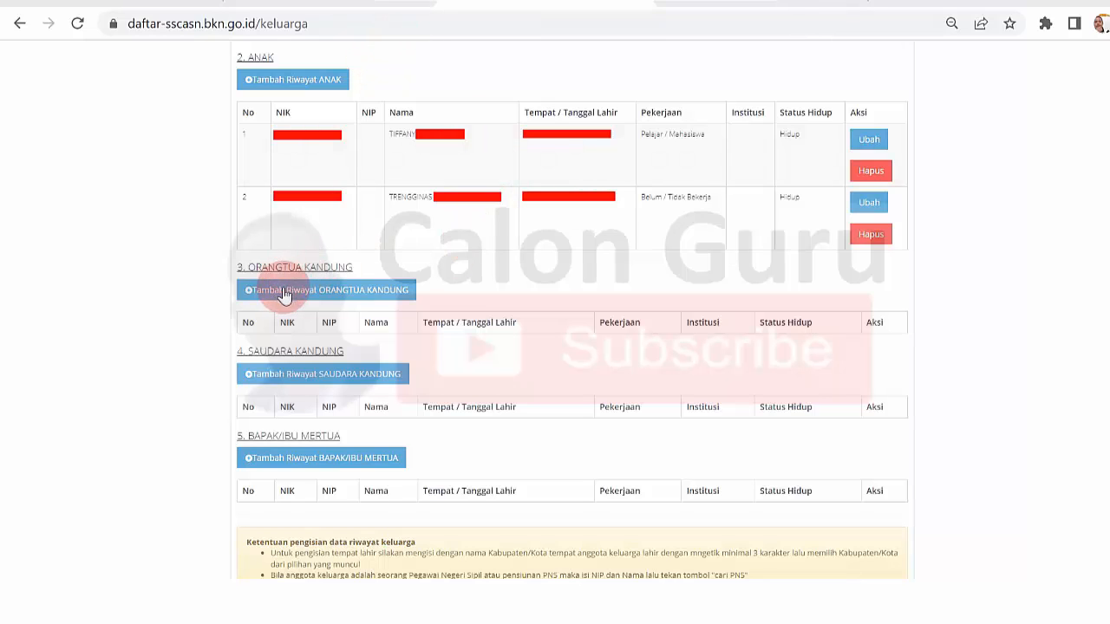
- Add a record under Orangtua Kandung for the father with Pekerjaan Wiraswasta and Status Hidup Hidup, and save it
{"action": "scroll", "coordinate": [659, 1], "scroll_direction": "down", "scroll_amount": 2}
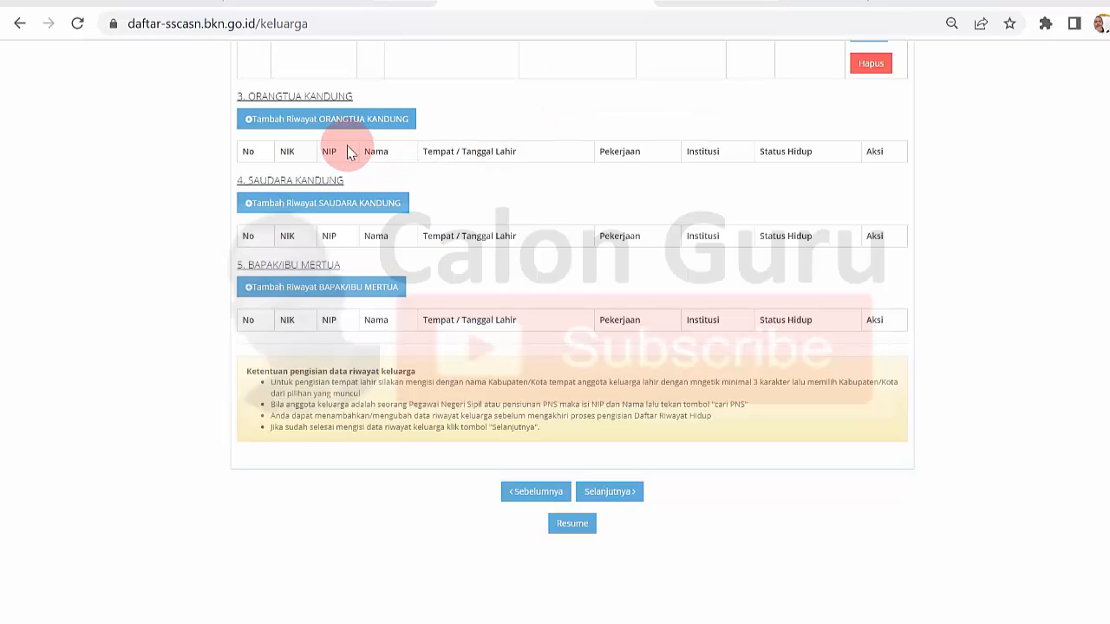
{"action": "left_click", "coordinate": [310, 123]}
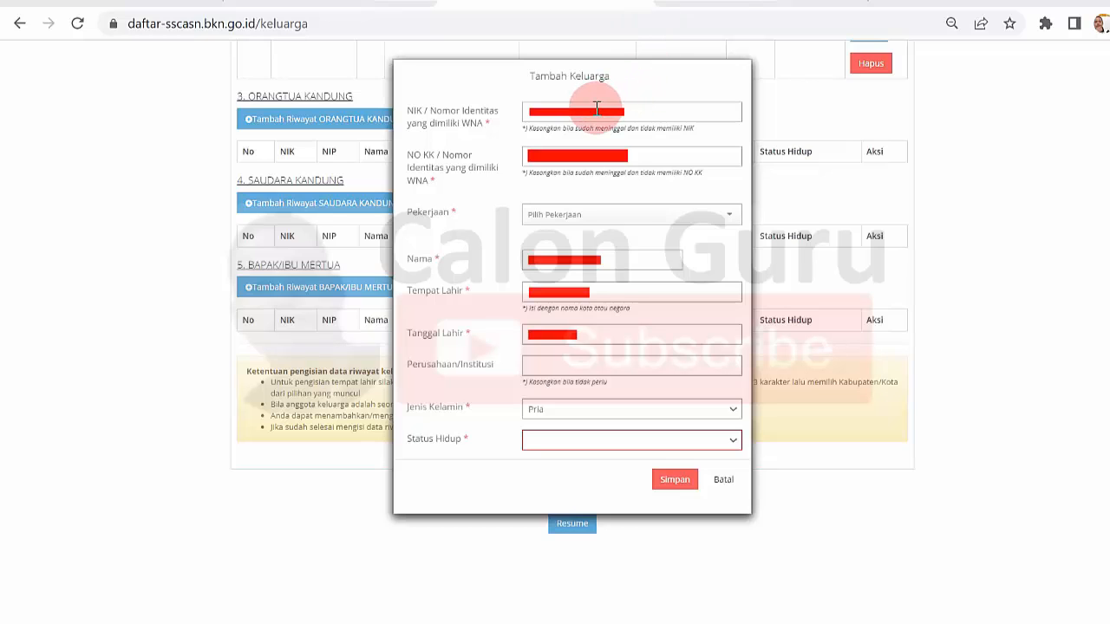
{"action": "left_click", "coordinate": [730, 217]}
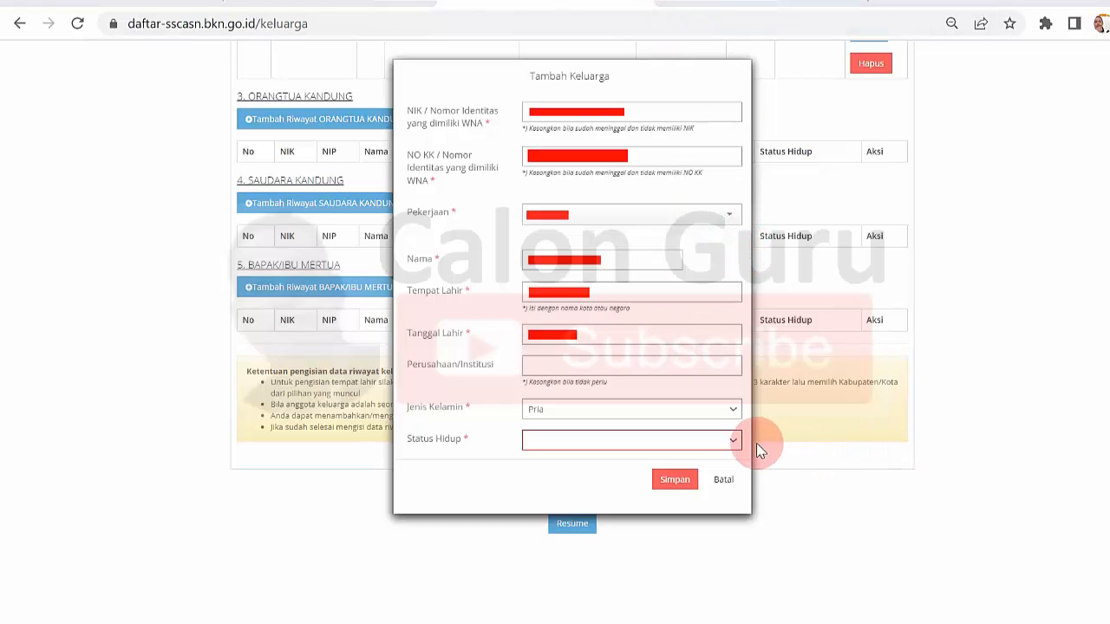
{"action": "left_click", "coordinate": [735, 438]}
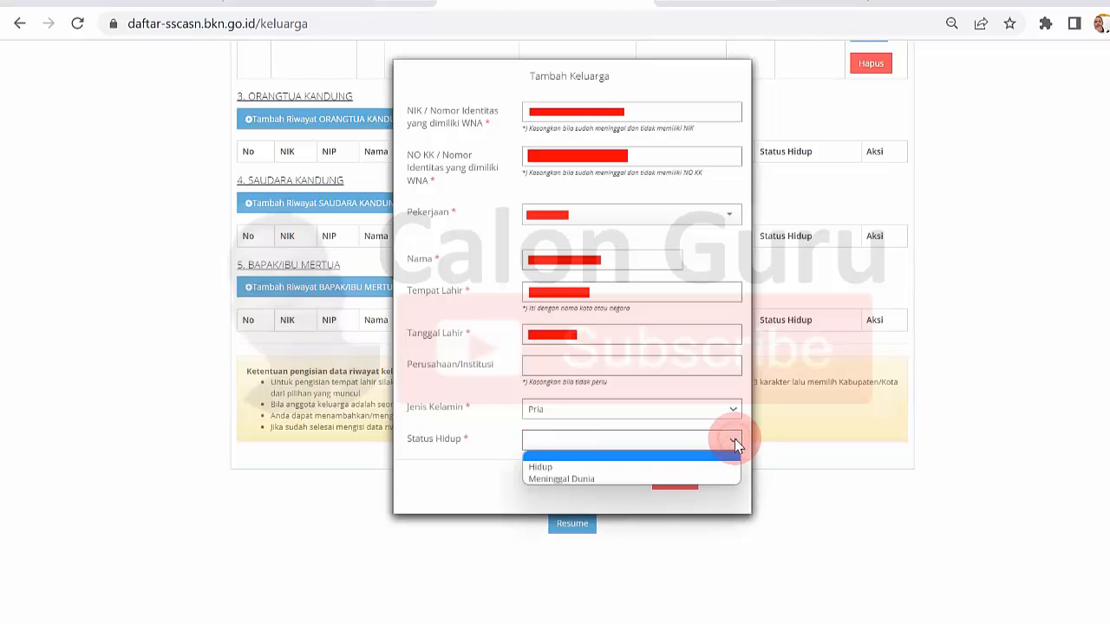
{"action": "left_click", "coordinate": [684, 468]}
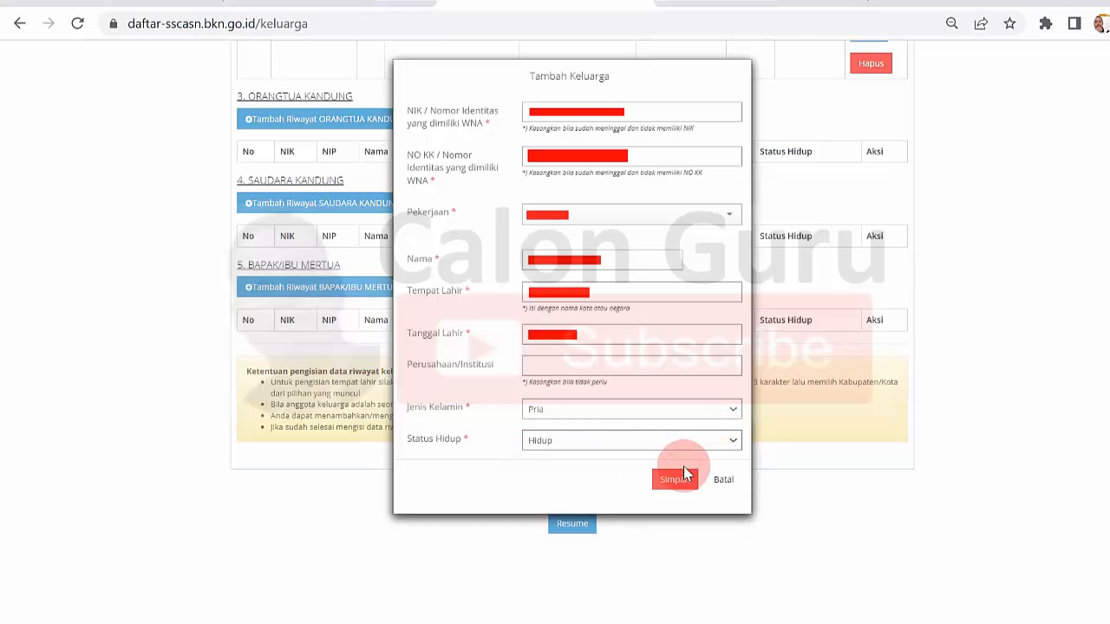
{"action": "left_click", "coordinate": [685, 479]}
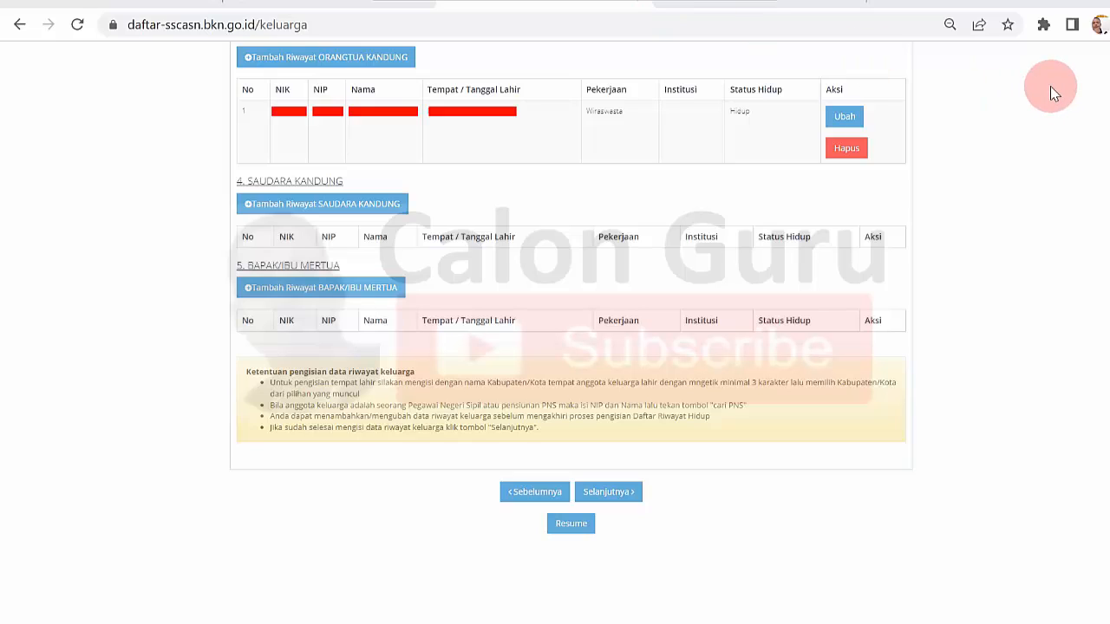
- Add the mother under Orangtua Kandung with Pekerjaan Mengurus Rumah Tangga, Jenis Kelamin Wanita and Status Hidup Hidup
{"action": "left_click", "coordinate": [318, 61]}
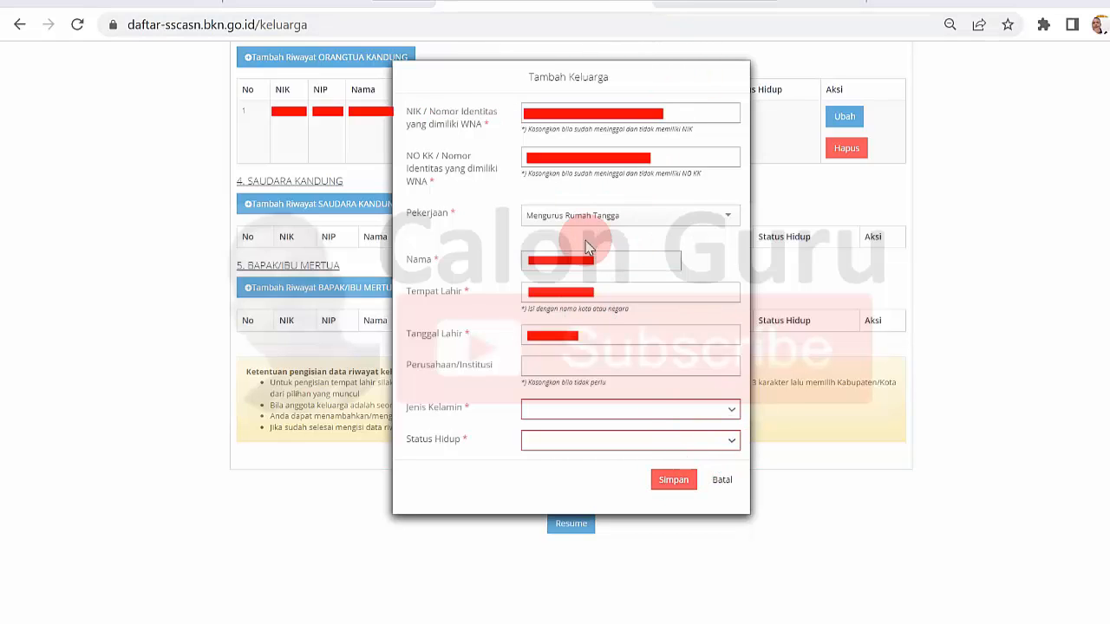
{"action": "left_click", "coordinate": [720, 410]}
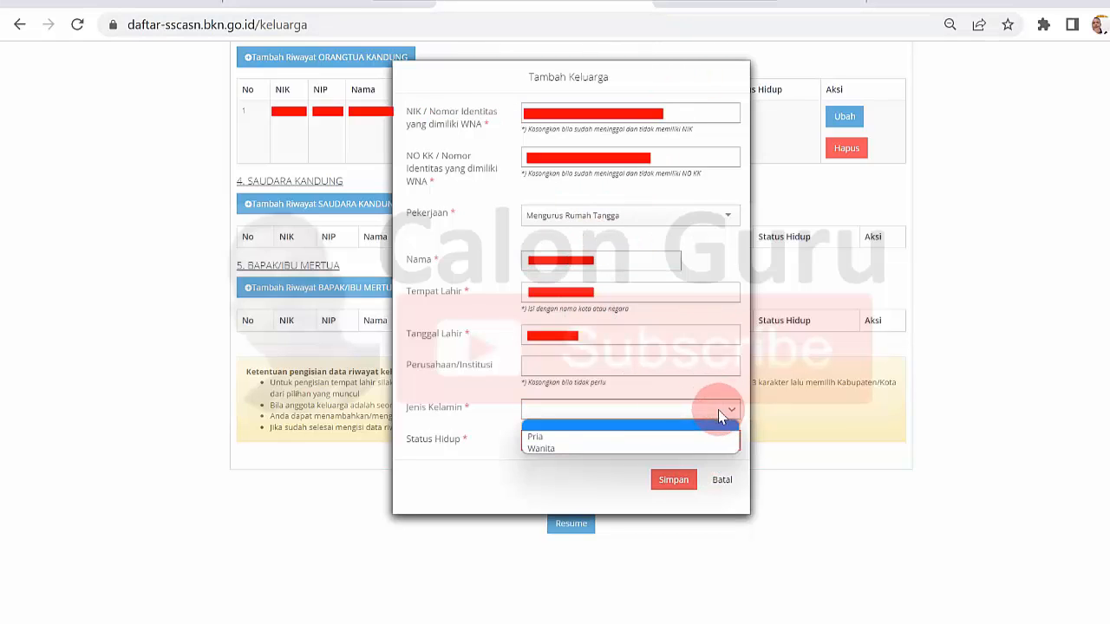
{"action": "left_click", "coordinate": [569, 448]}
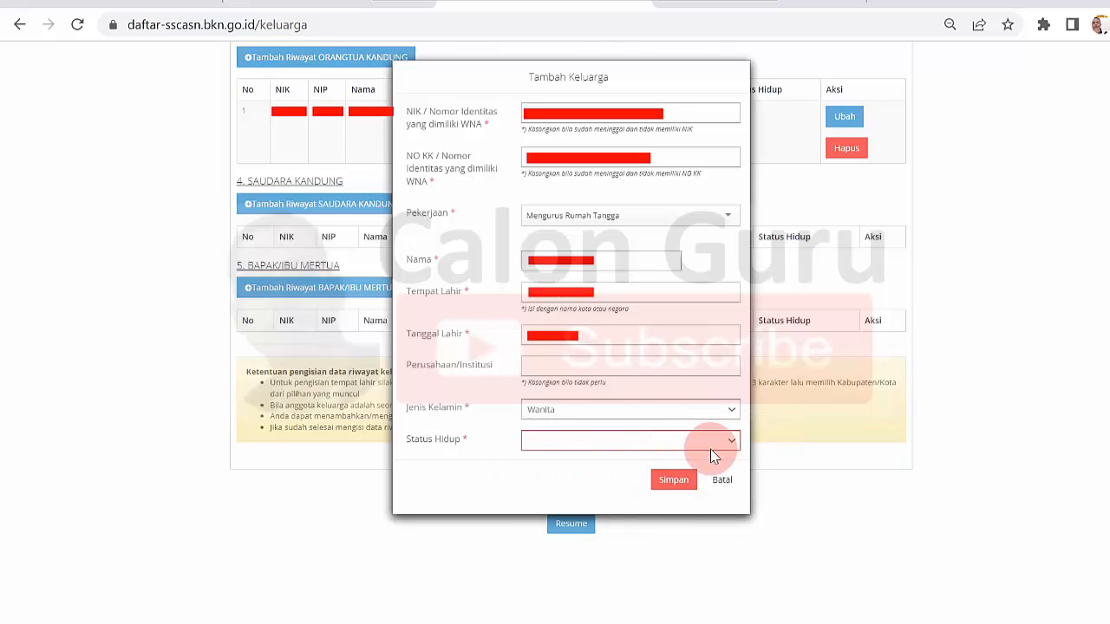
{"action": "left_click", "coordinate": [731, 442]}
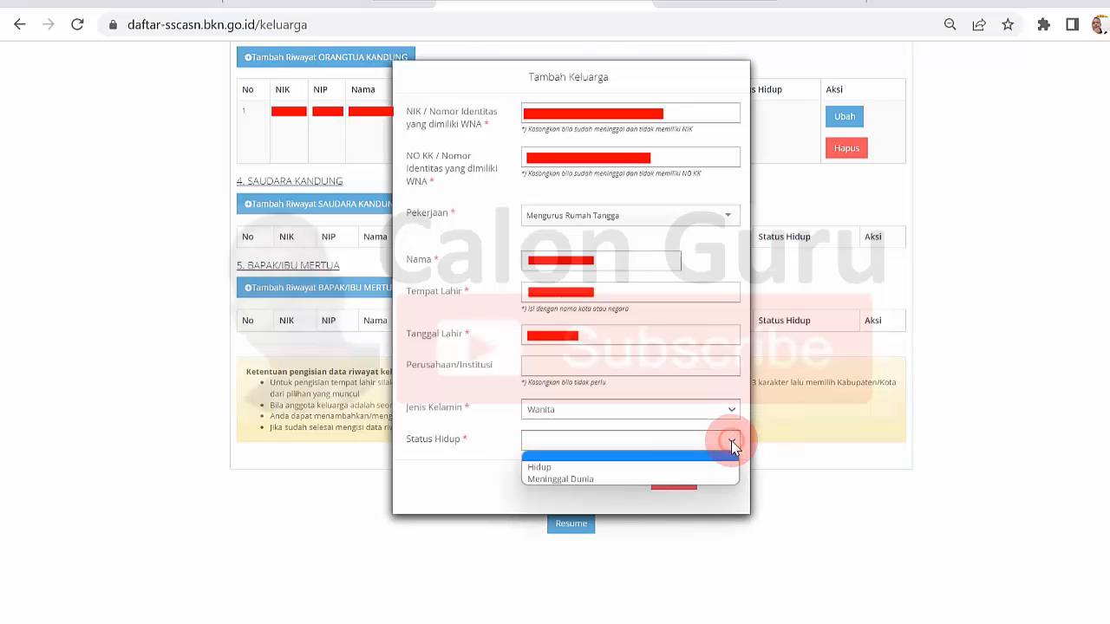
{"action": "left_click", "coordinate": [652, 468]}
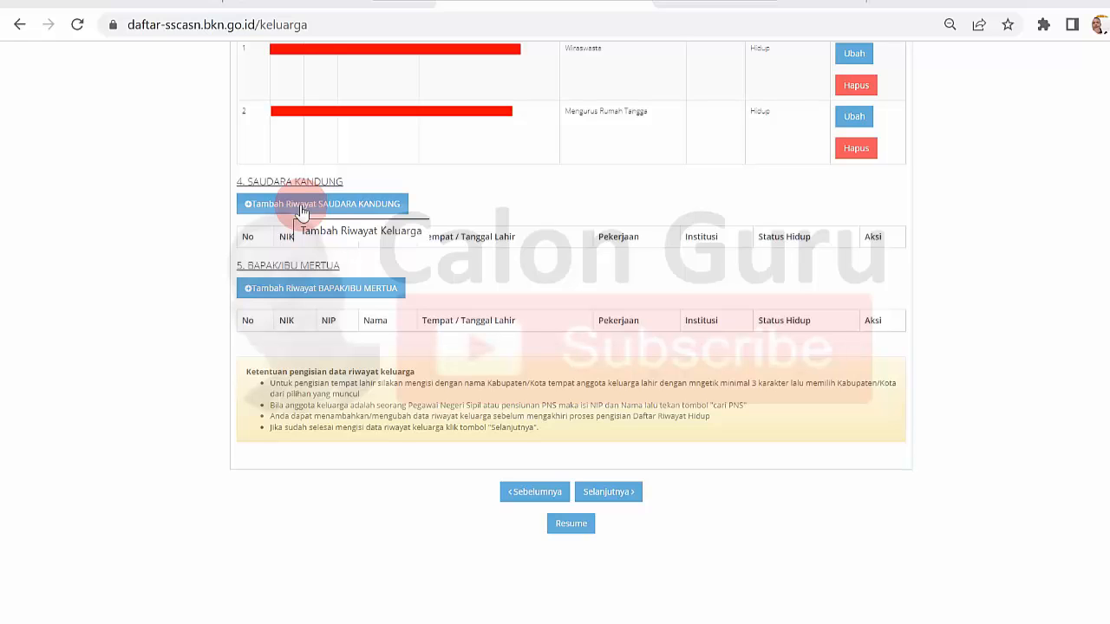
- Open the form for adding a Saudara Kandung record, review its fields and close it without saving
{"action": "left_click", "coordinate": [302, 208]}
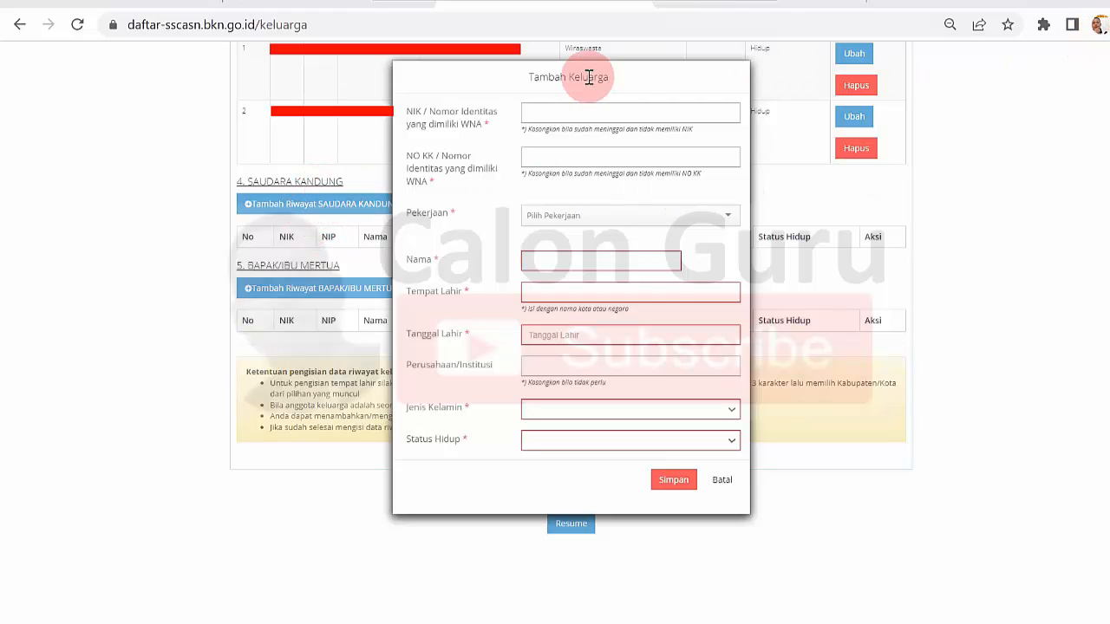
{"action": "key", "text": "Escape"}
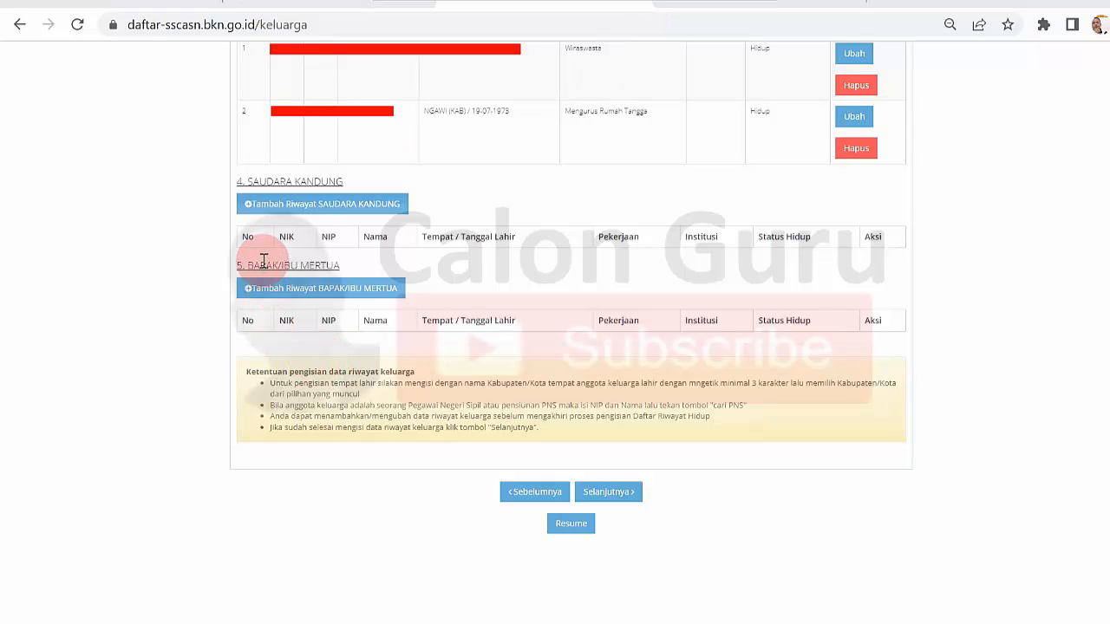
- Start a new Bapak/Ibu Mertua record and set its Pekerjaan to Pegawai Negeri Sipil
{"action": "left_click", "coordinate": [330, 293]}
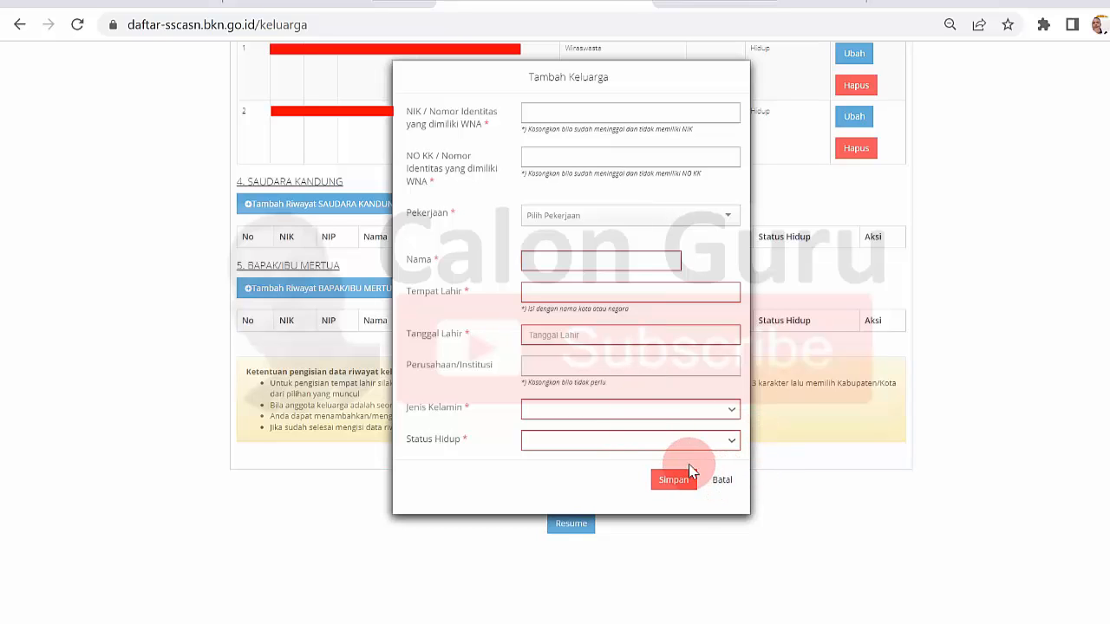
{"action": "left_click", "coordinate": [727, 218]}
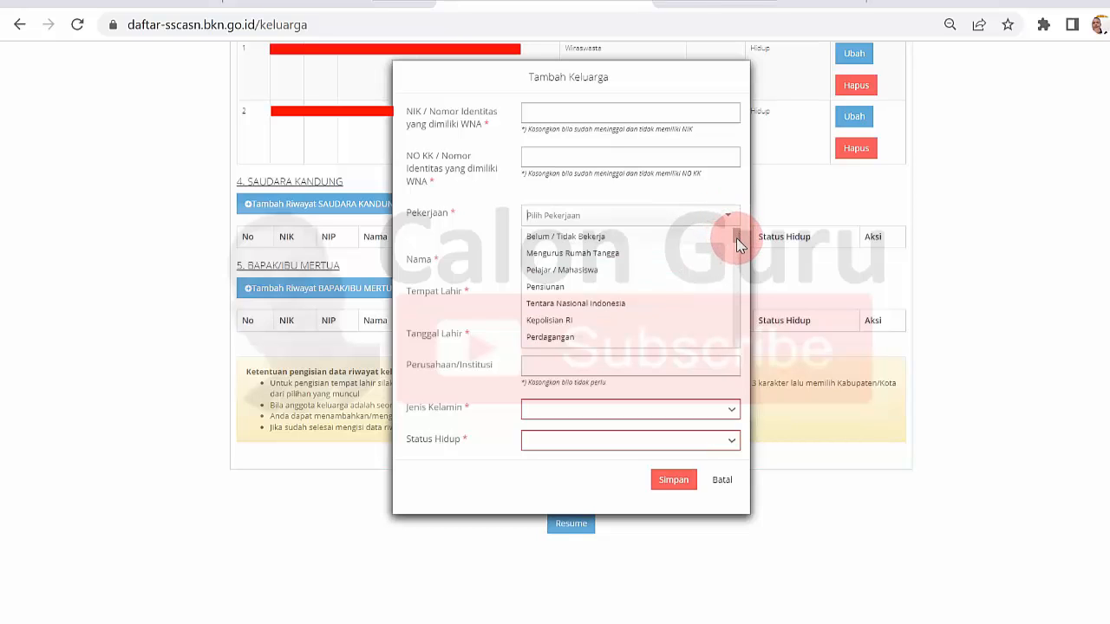
{"action": "left_click_drag", "start_coordinate": [736, 237], "coordinate": [732, 296]}
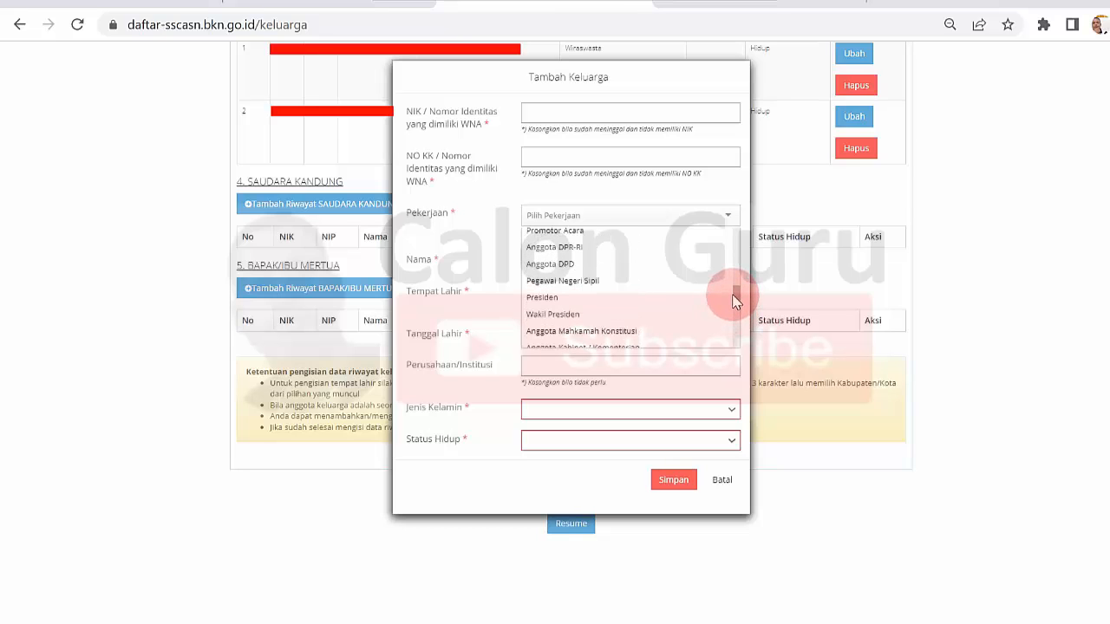
{"action": "left_click", "coordinate": [634, 281]}
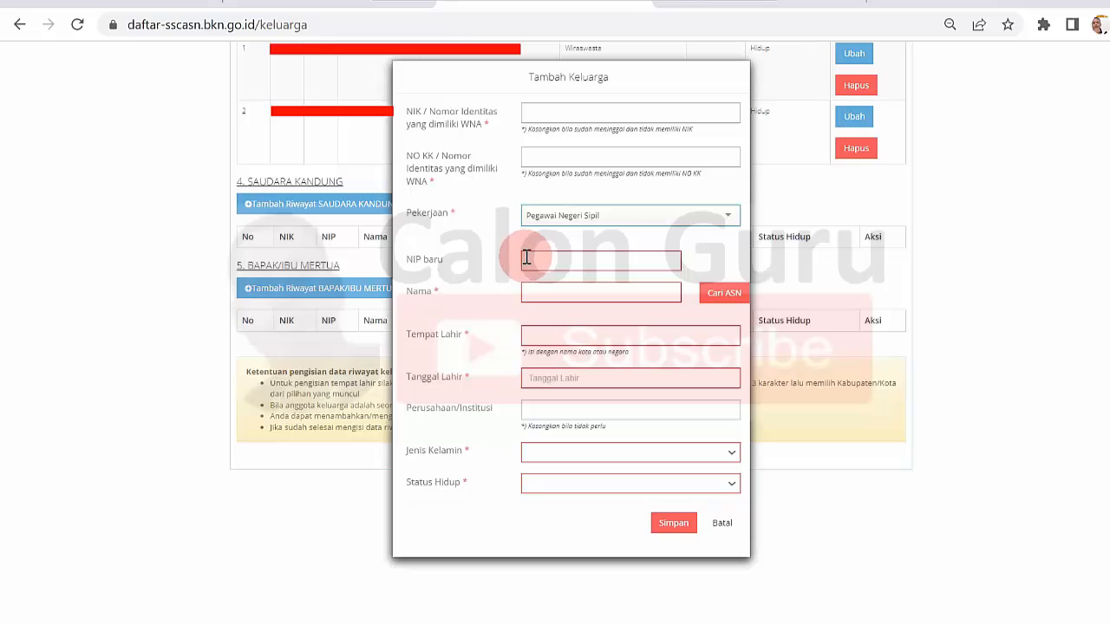